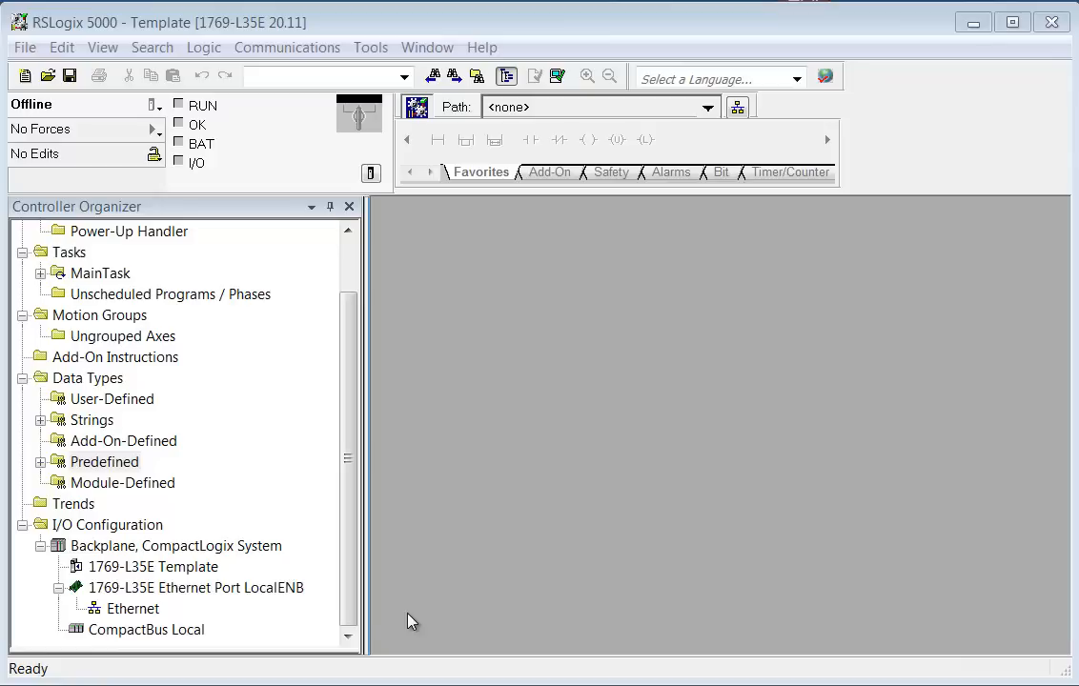
Start adding a new module to the CompactBus Local and bring the module type catalog fully into view
right_click(217, 551)
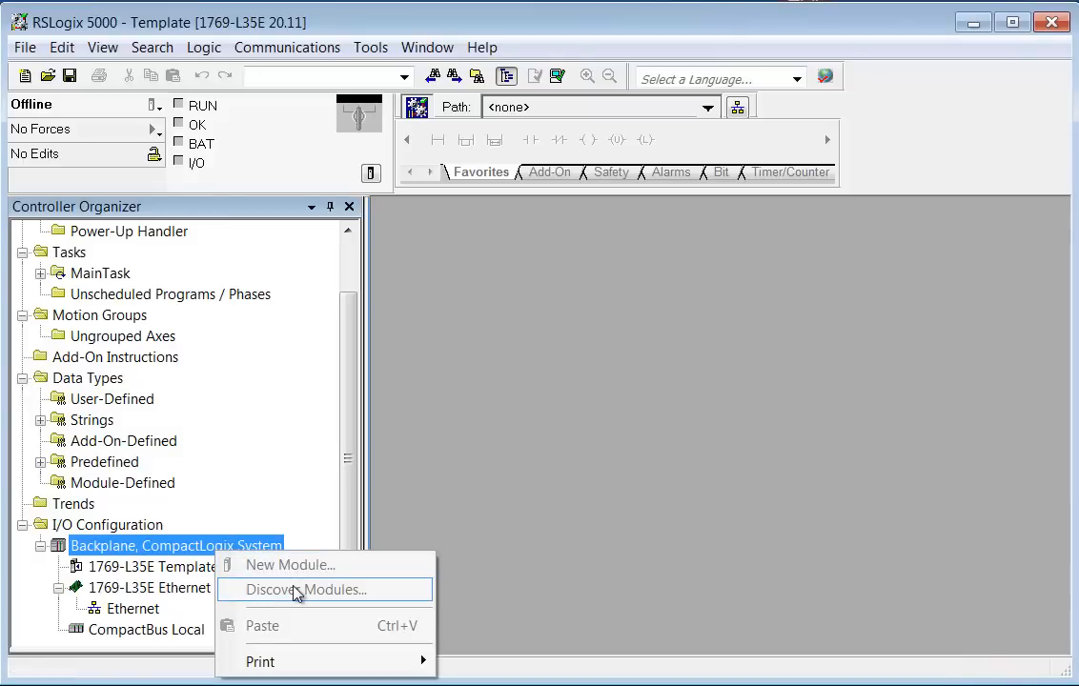
click(293, 535)
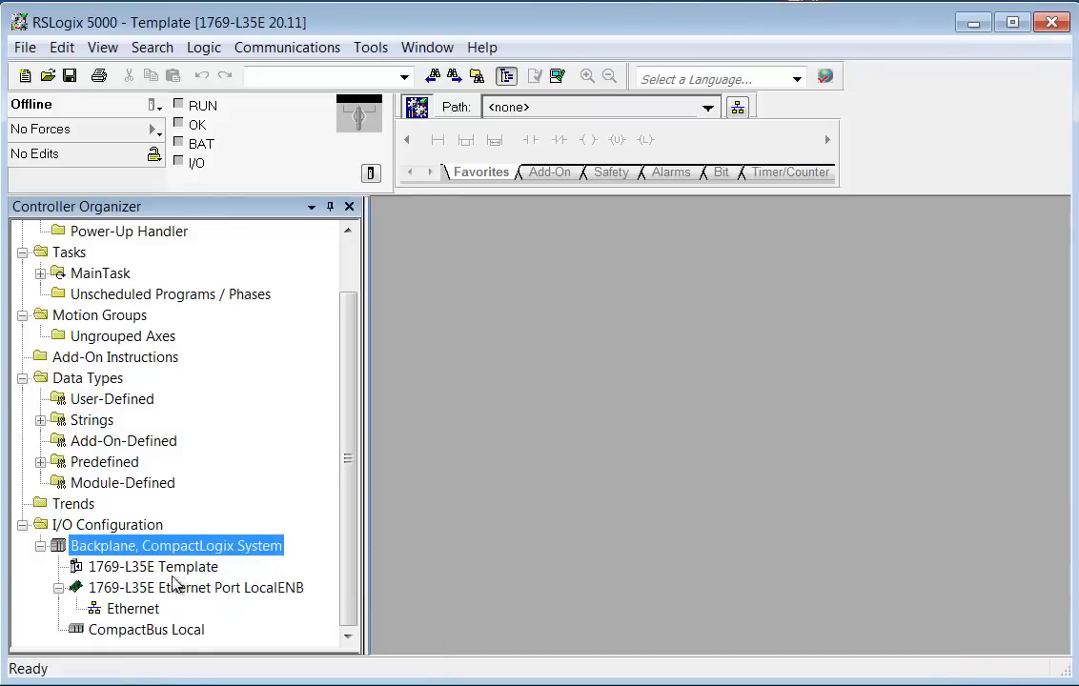
right_click(147, 633)
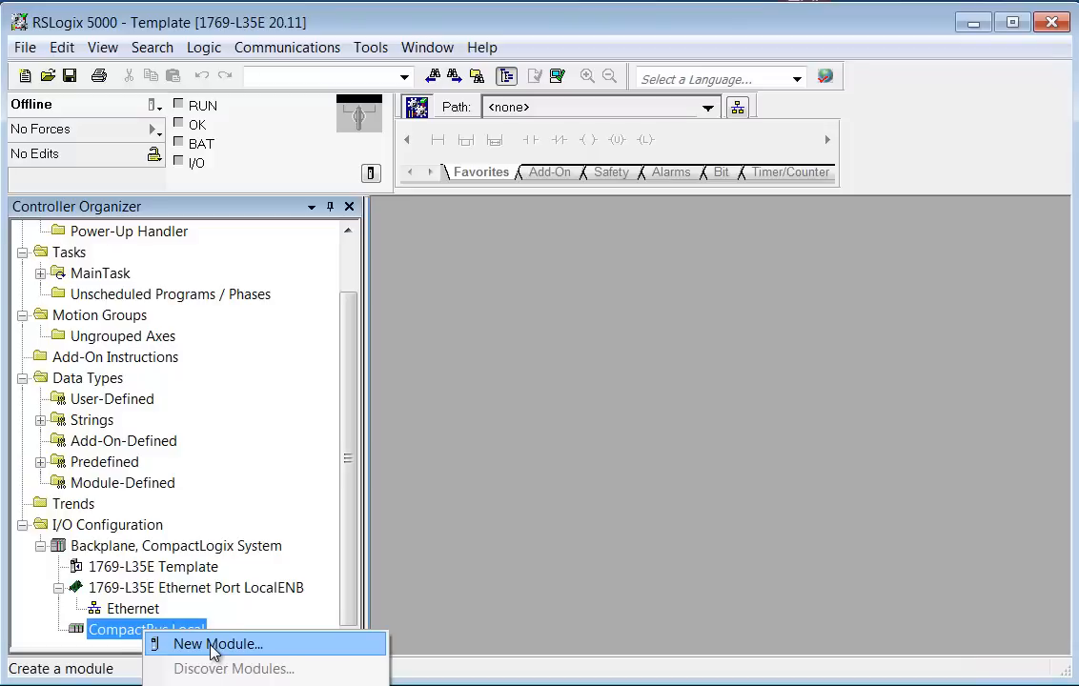
click(212, 646)
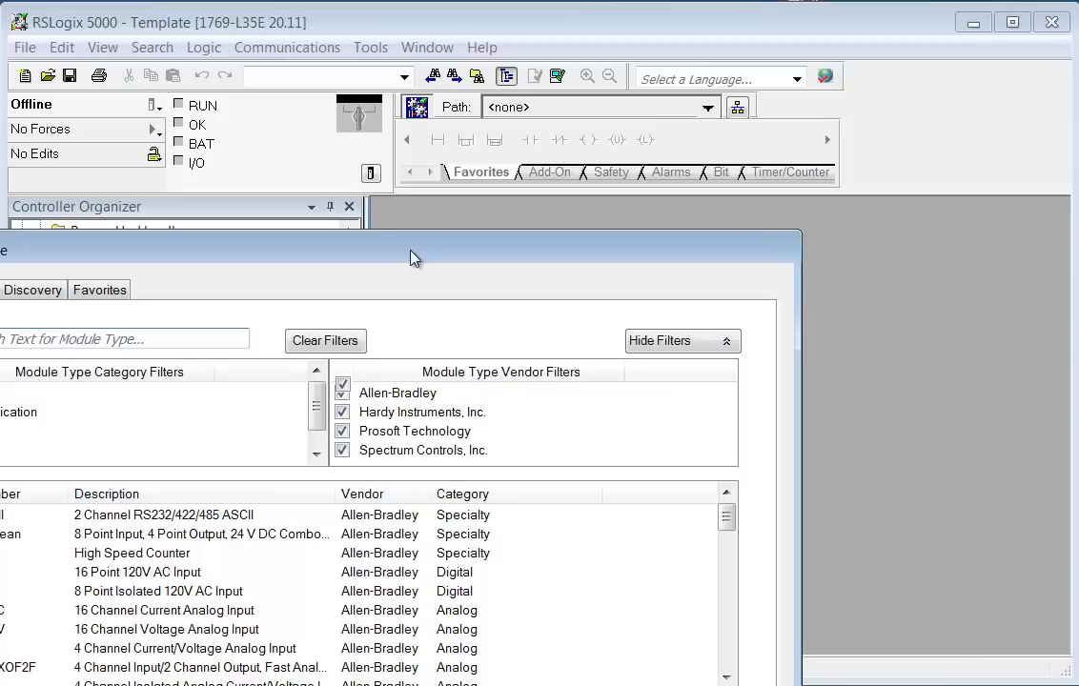
drag(412, 258, 629, 115)
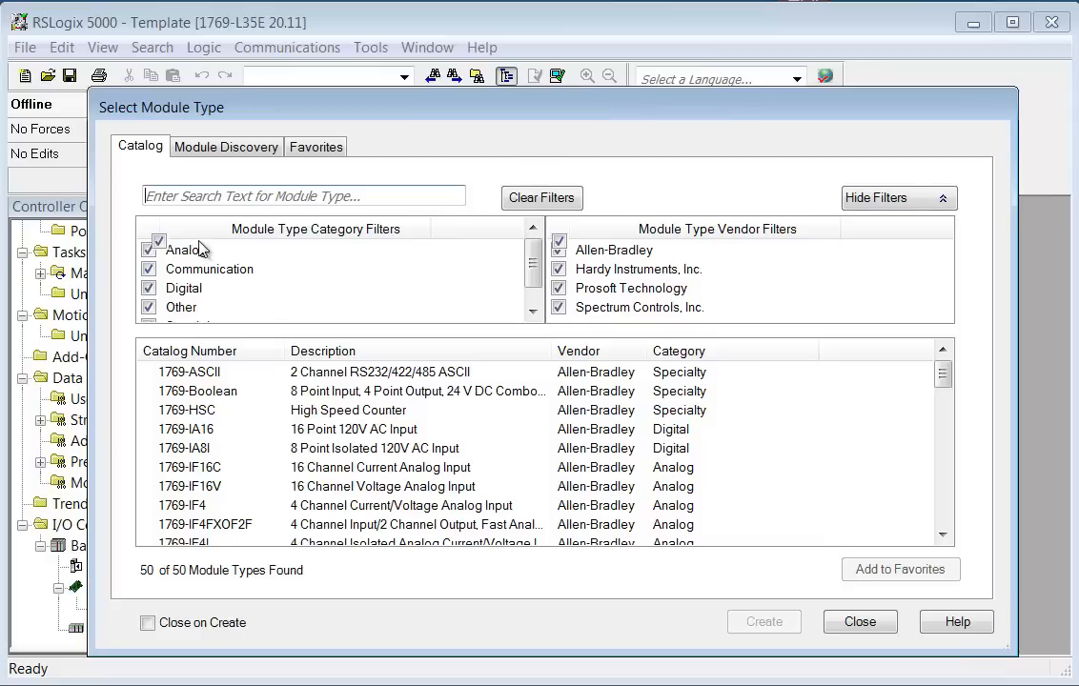
Filter the module catalog to show only the Digital category and the Allen-Bradley vendor
click(159, 243)
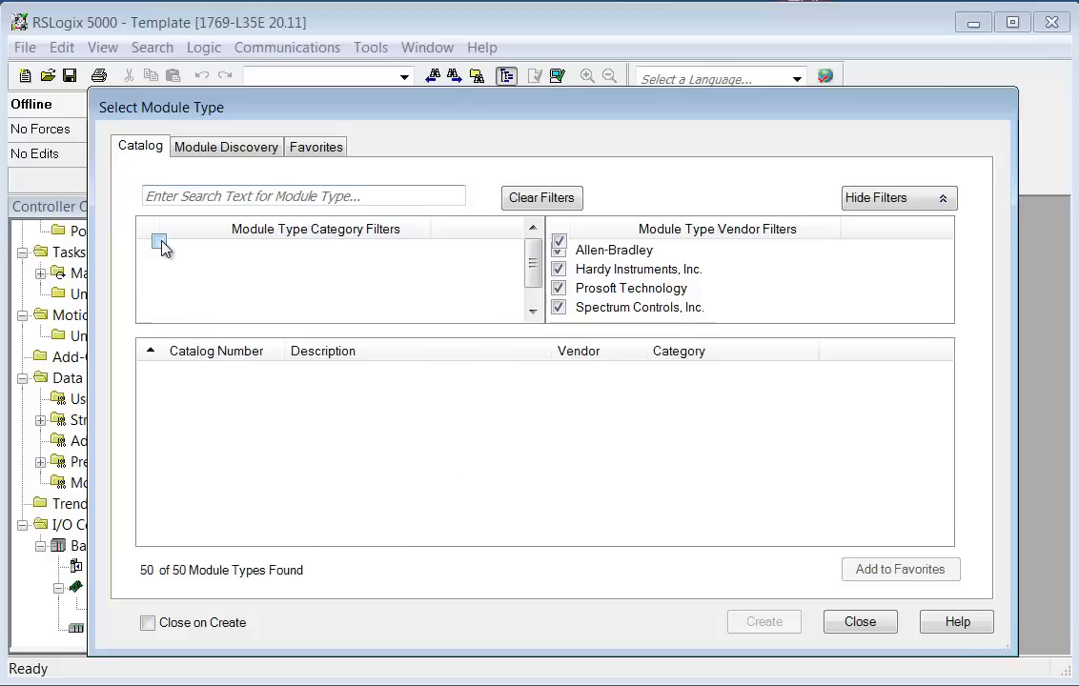
click(559, 242)
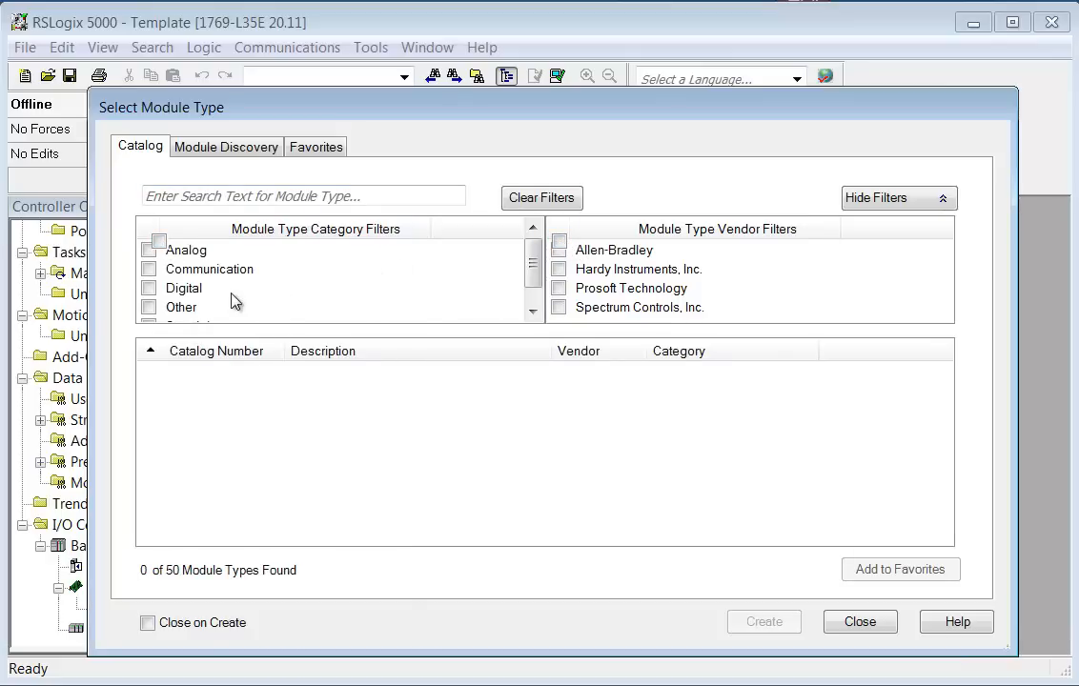
click(150, 288)
click(558, 249)
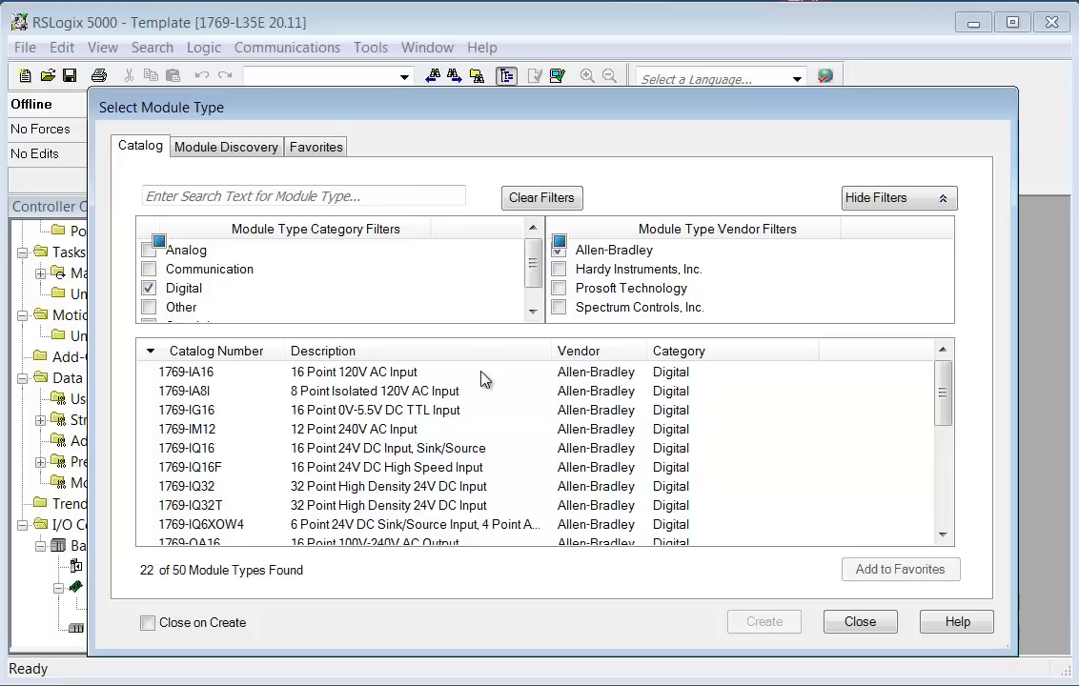
Create a 1769-IQ16F 16 Point 24V DC High Speed Input module, name it DC_In02 and assign it to slot 2
click(317, 468)
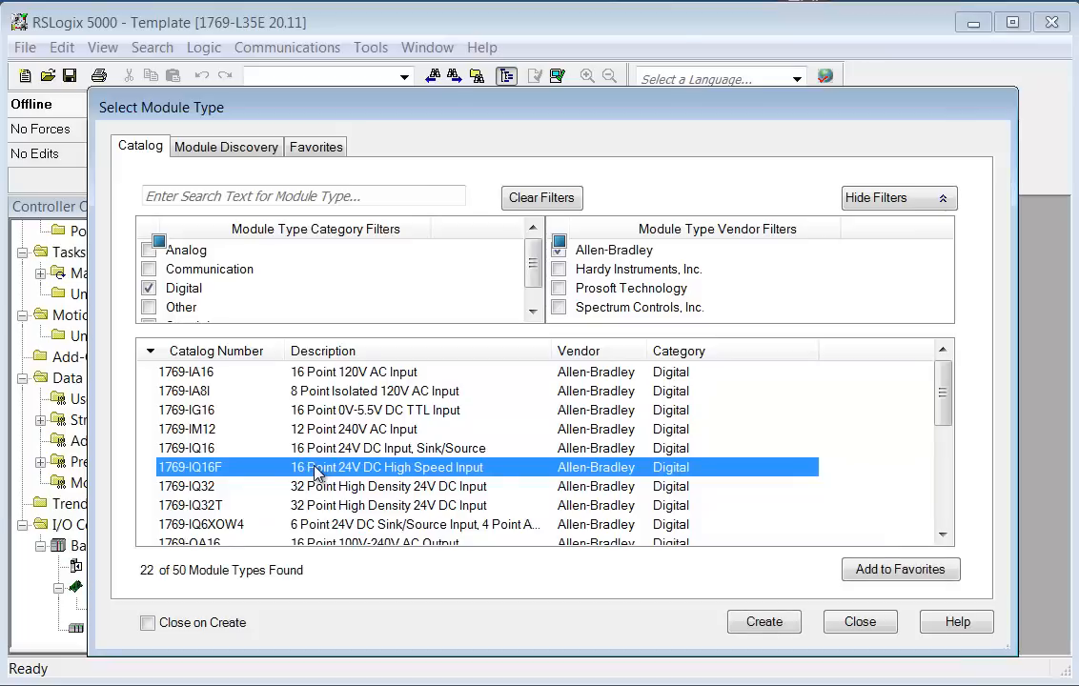
click(772, 624)
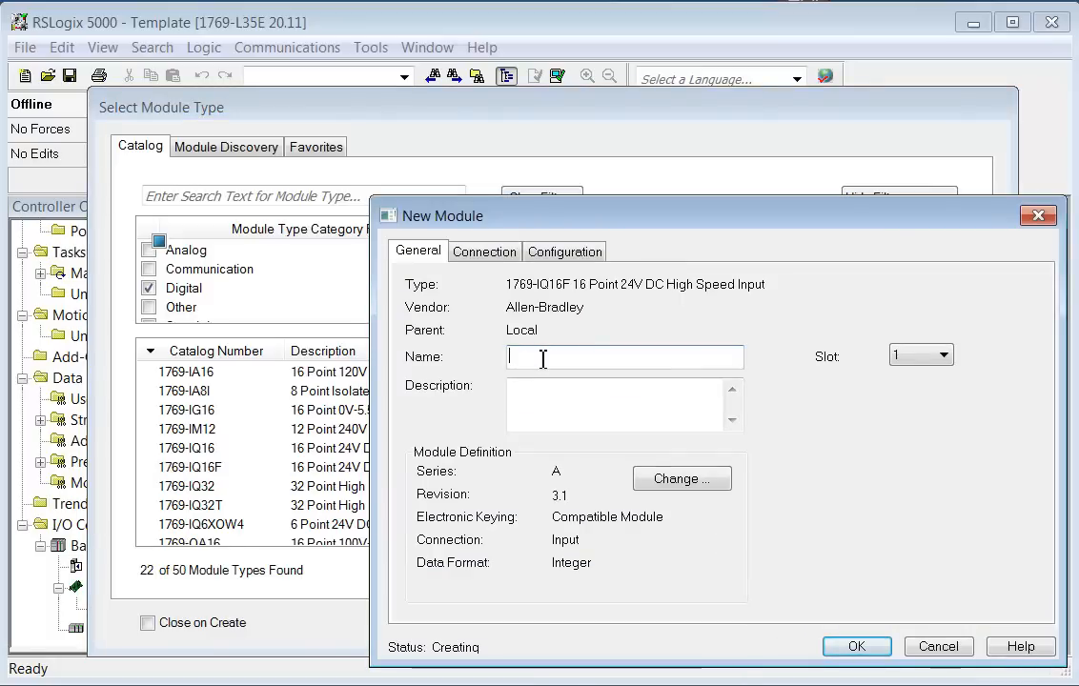
text(DC_)
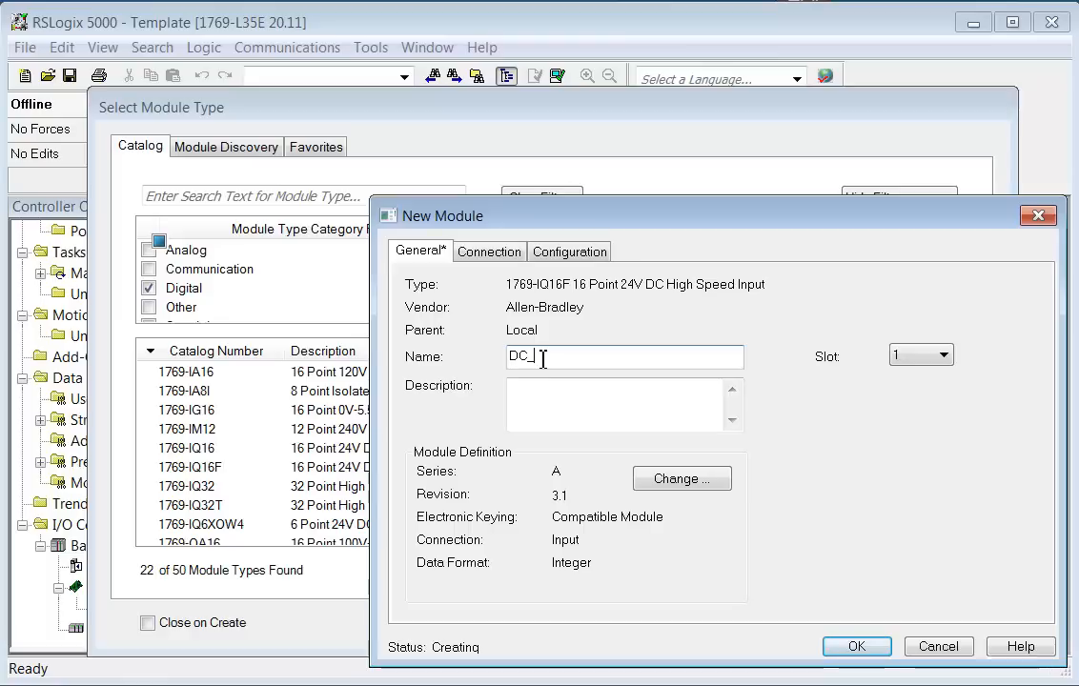
text(In)
text(02)
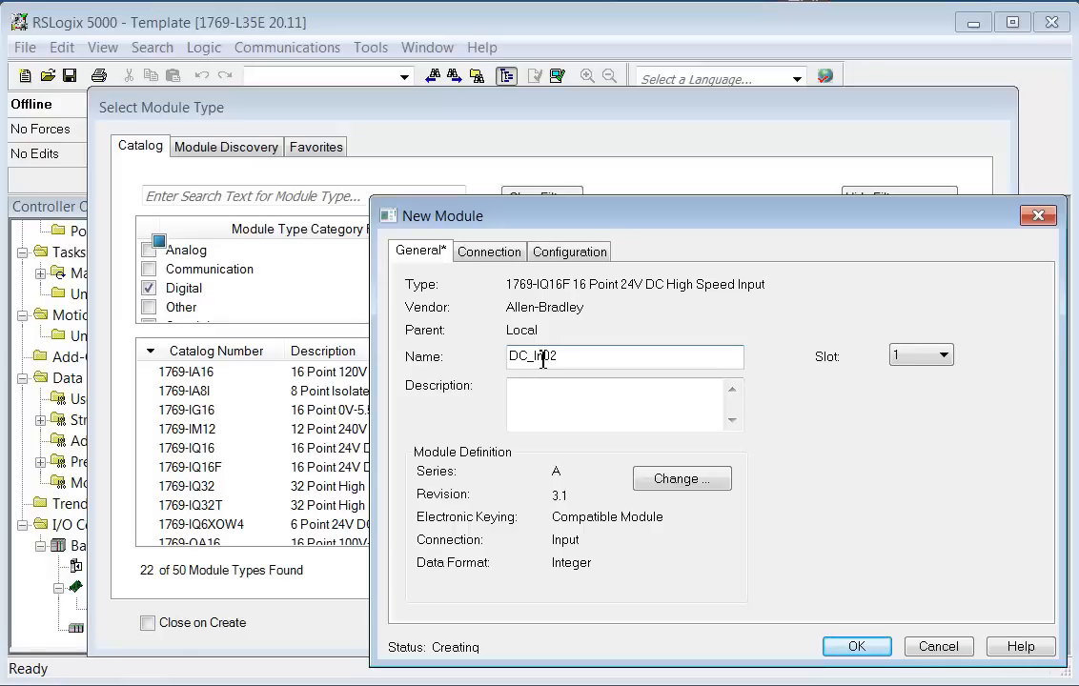
click(942, 355)
click(920, 391)
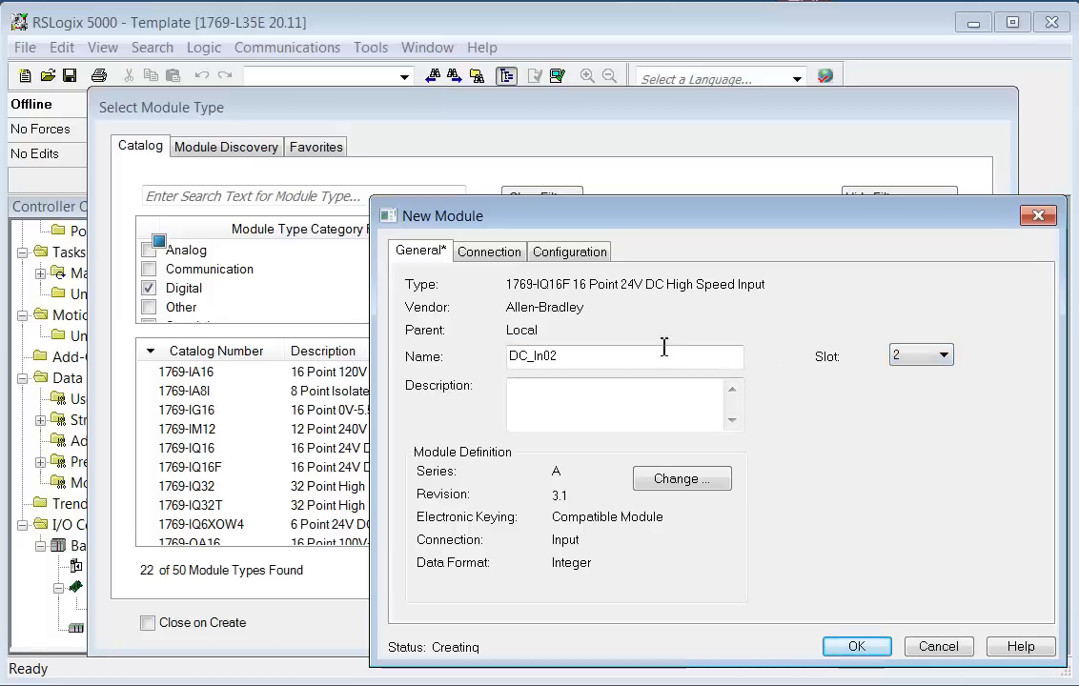
Set the electronic keying in the new module's definition to Disable Keying
click(679, 481)
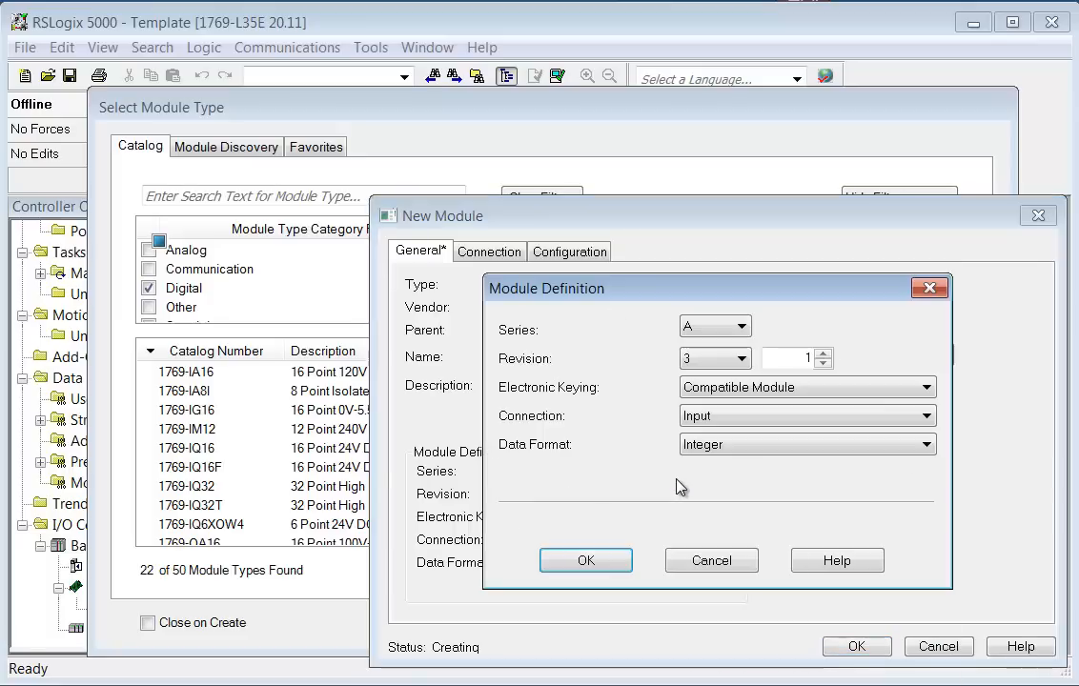
click(735, 389)
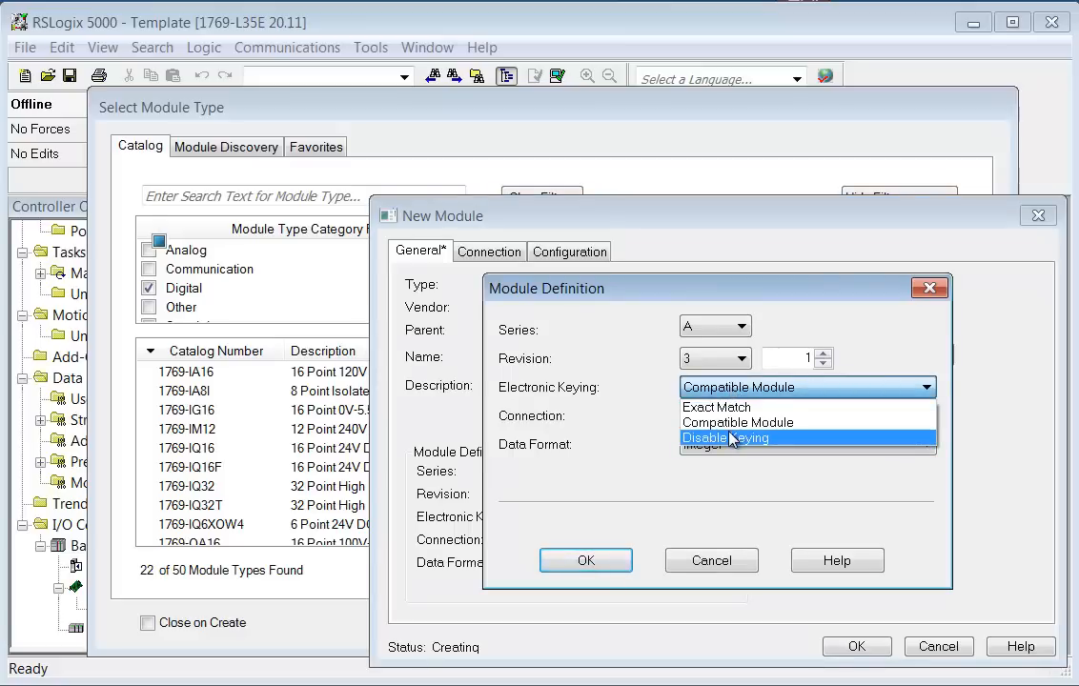
click(732, 438)
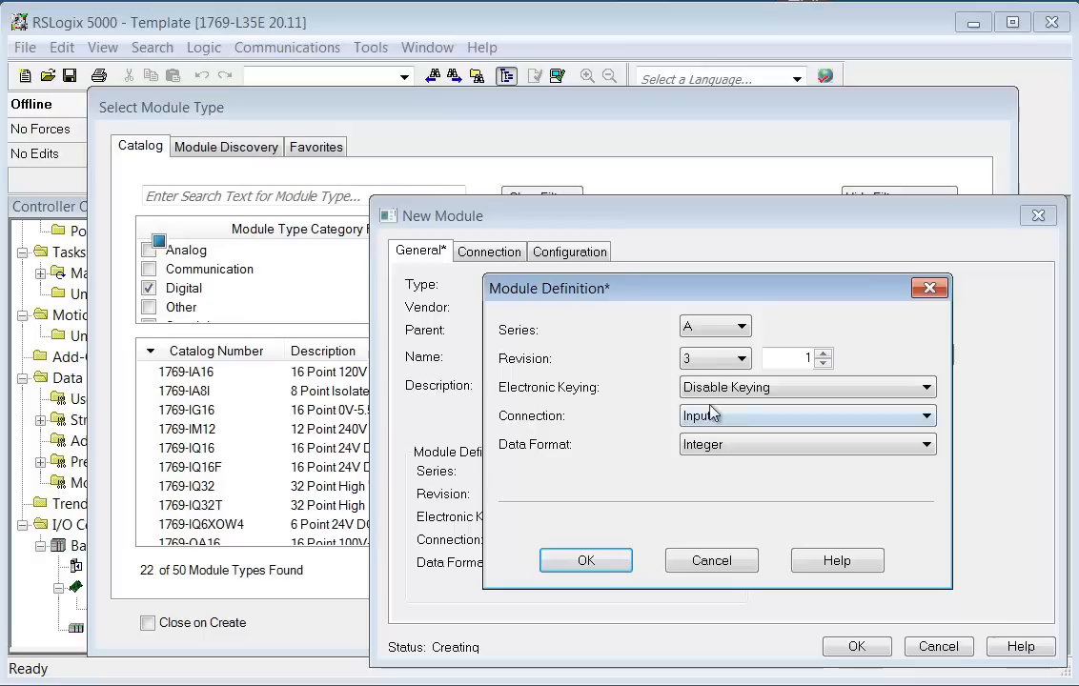
click(740, 390)
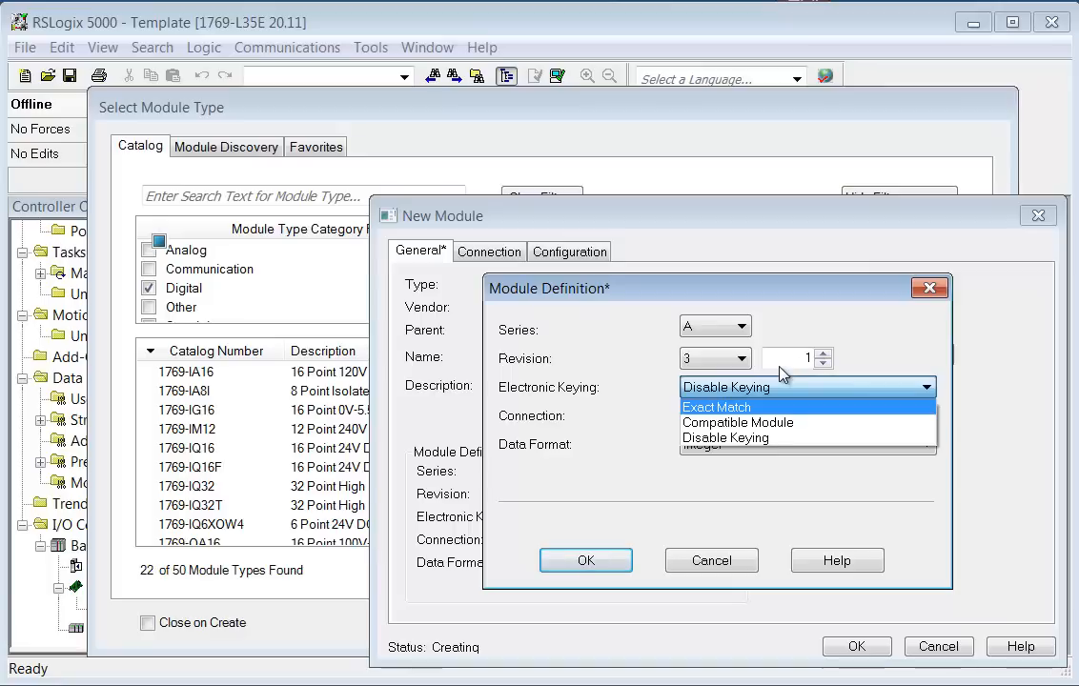
click(768, 424)
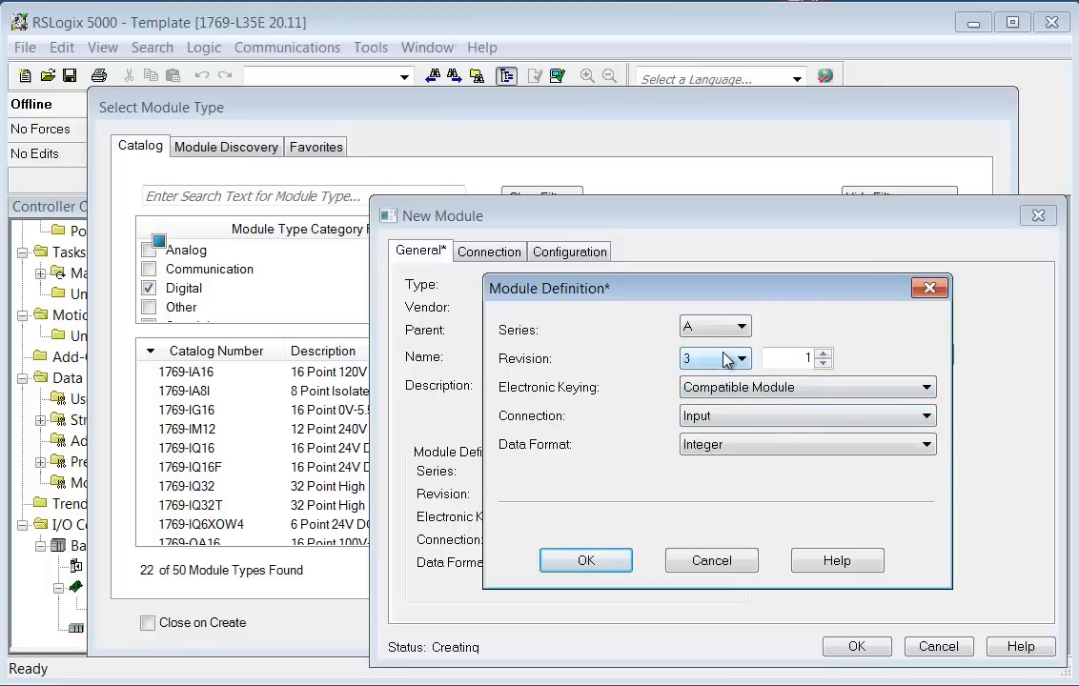
click(766, 389)
click(753, 441)
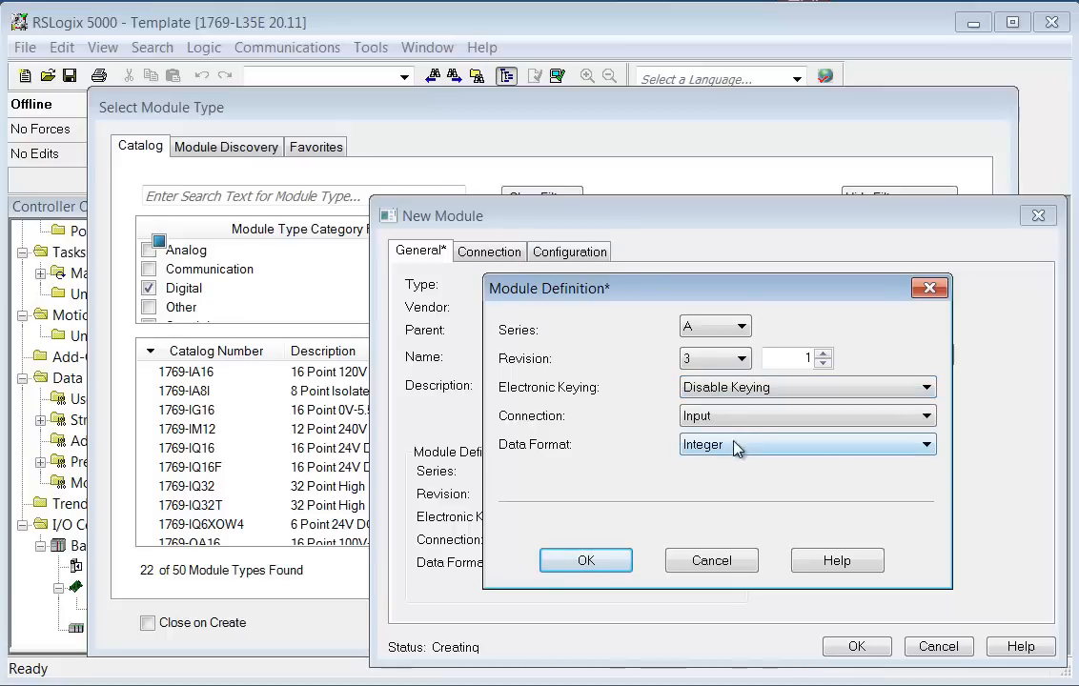
Examine the available connection, data format, series and revision options in the module definition
click(875, 423)
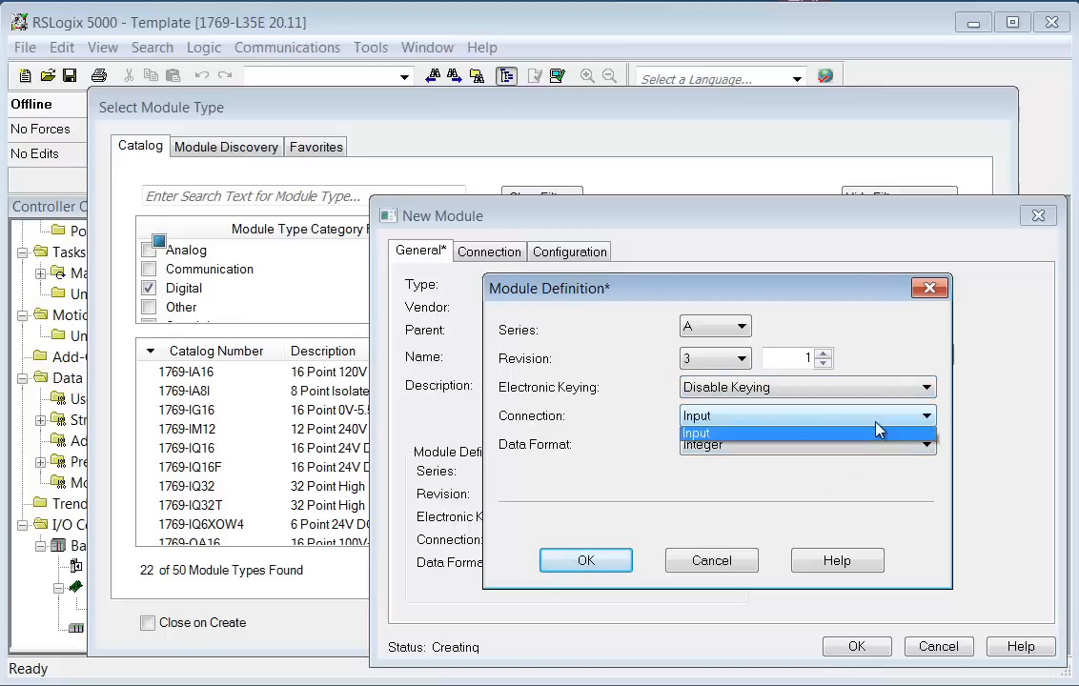
click(878, 432)
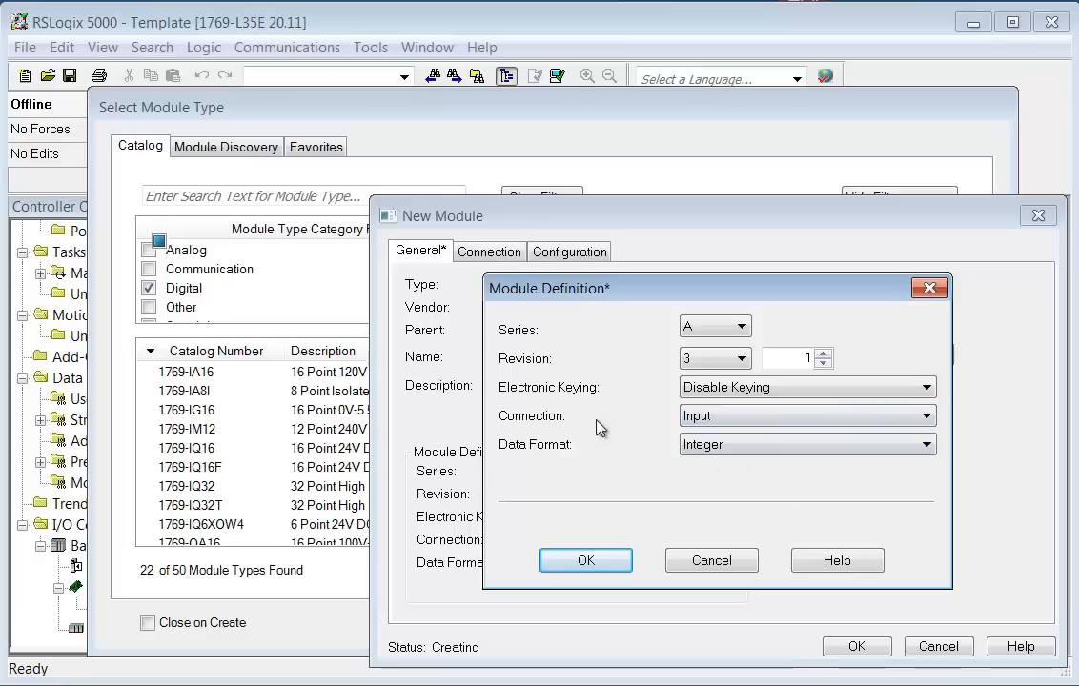
click(757, 454)
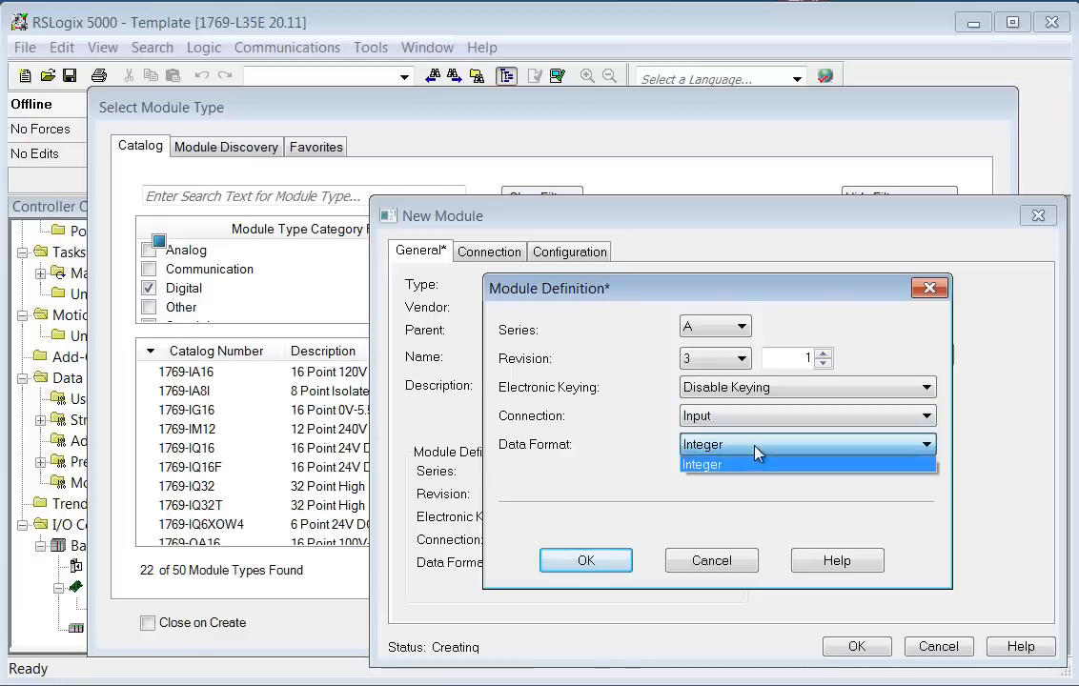
click(757, 454)
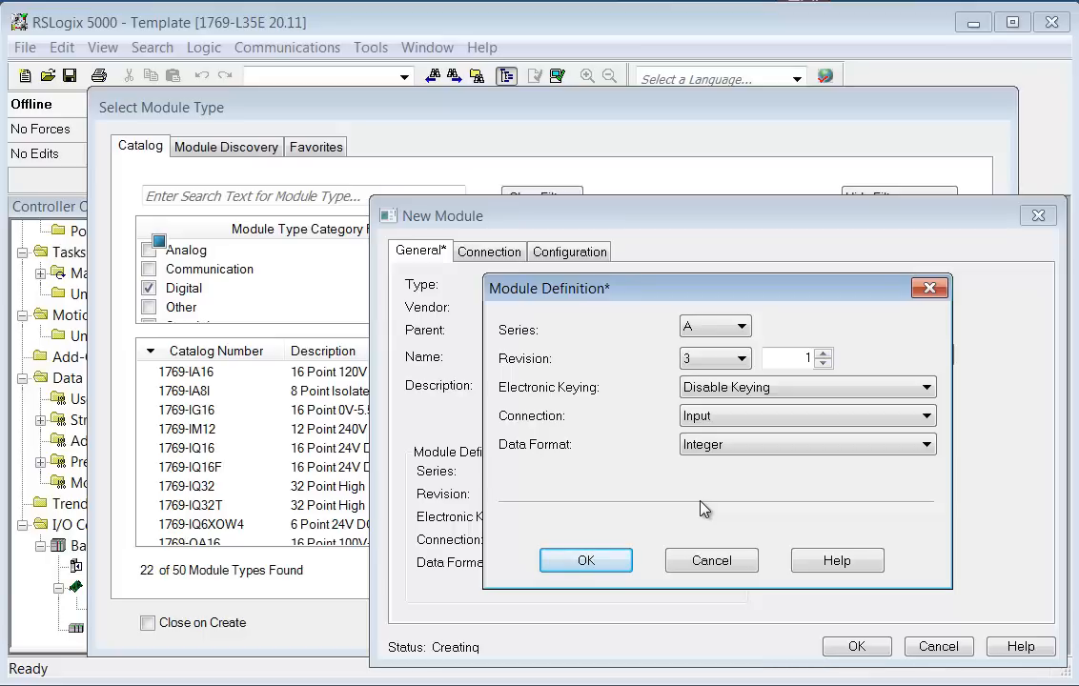
click(739, 328)
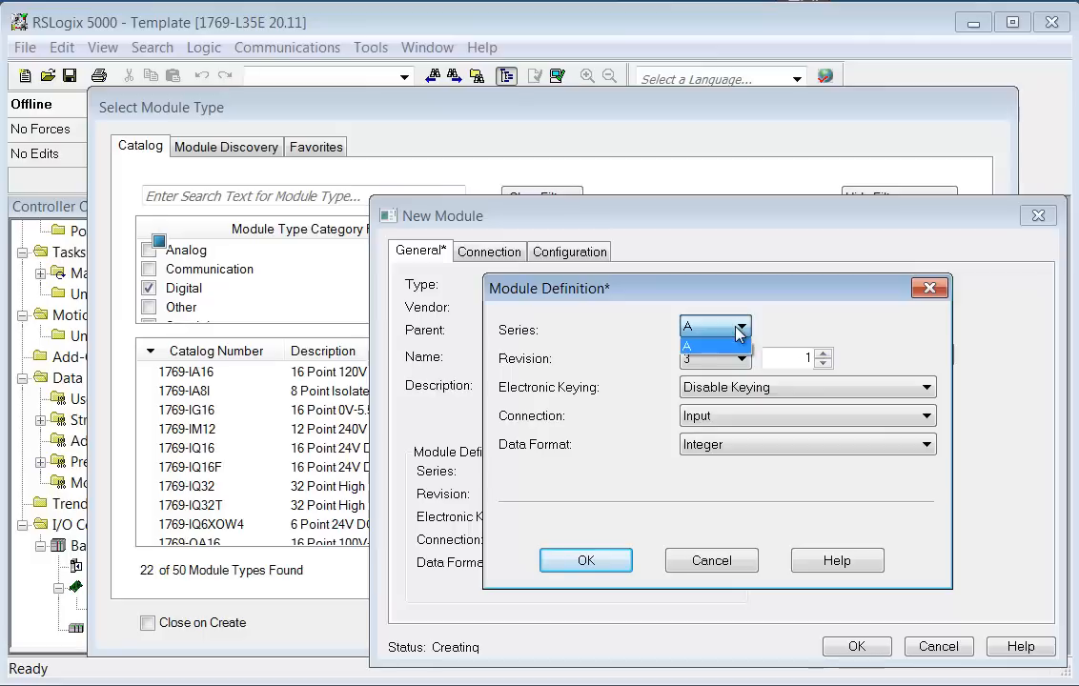
click(740, 331)
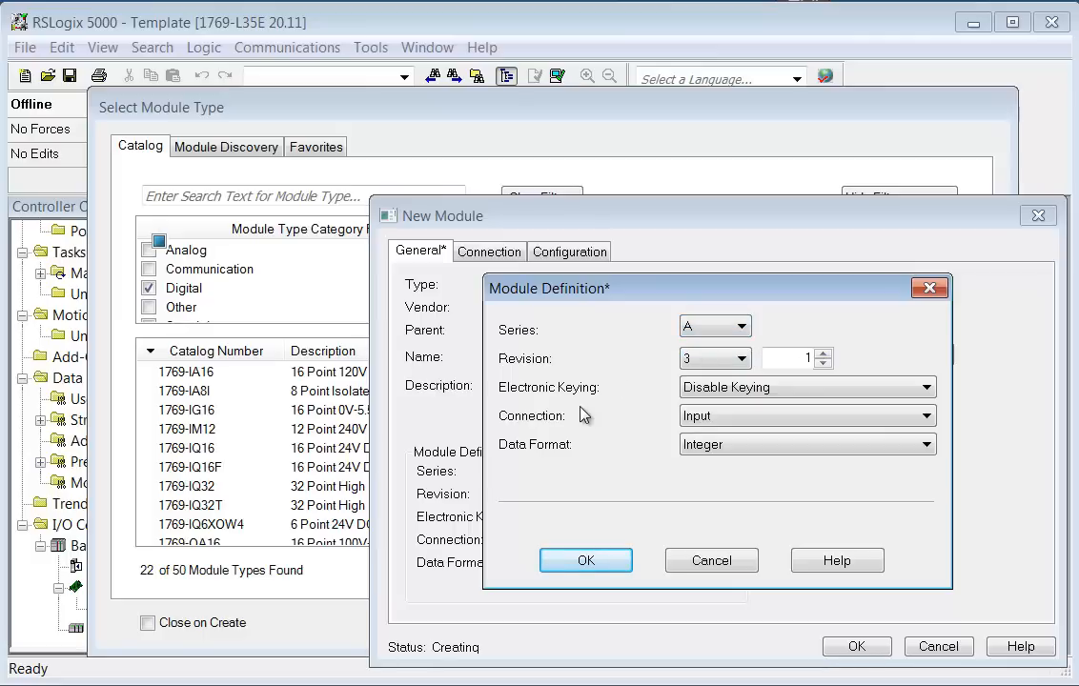
click(717, 366)
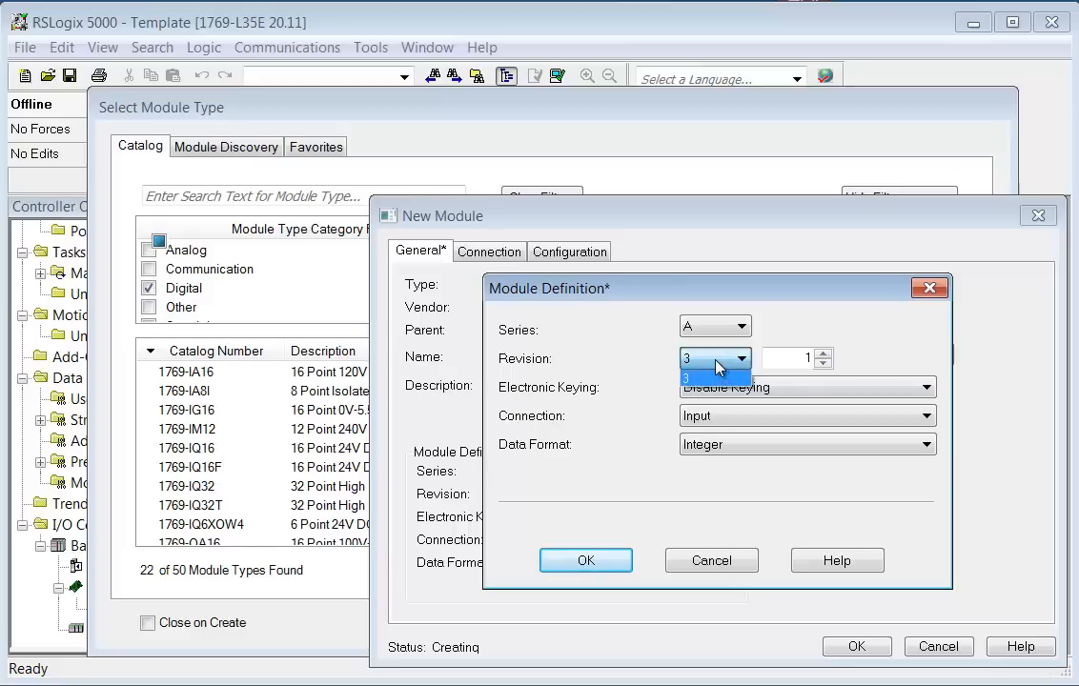
click(715, 362)
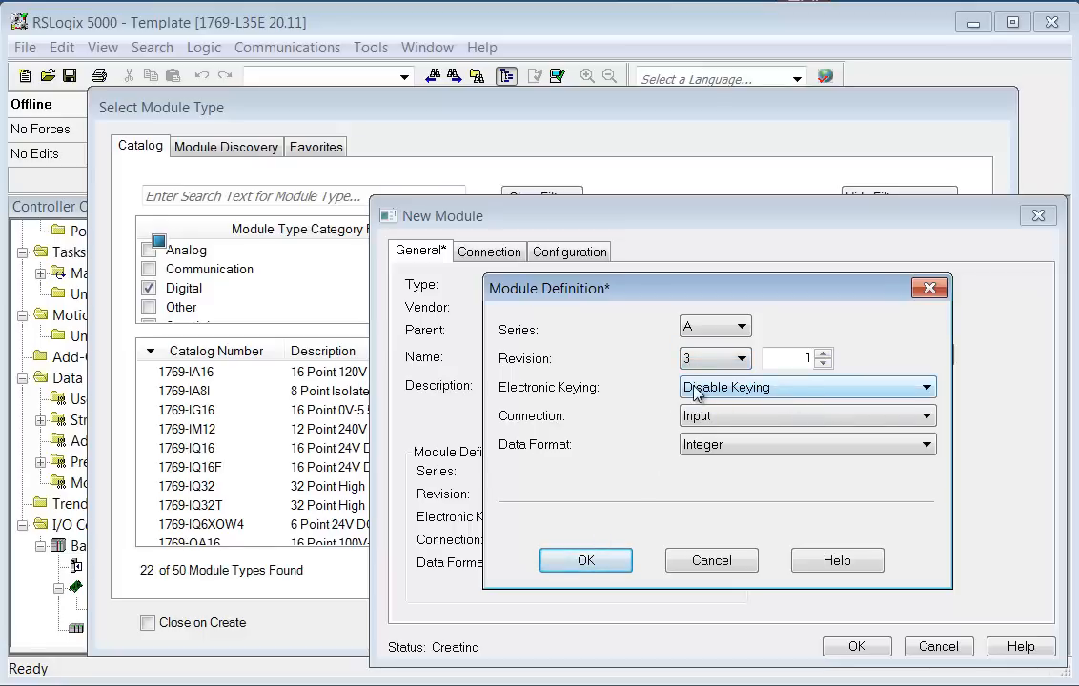
Accept the module definition, finish creating the DC_In02 module and close the module catalog
click(589, 562)
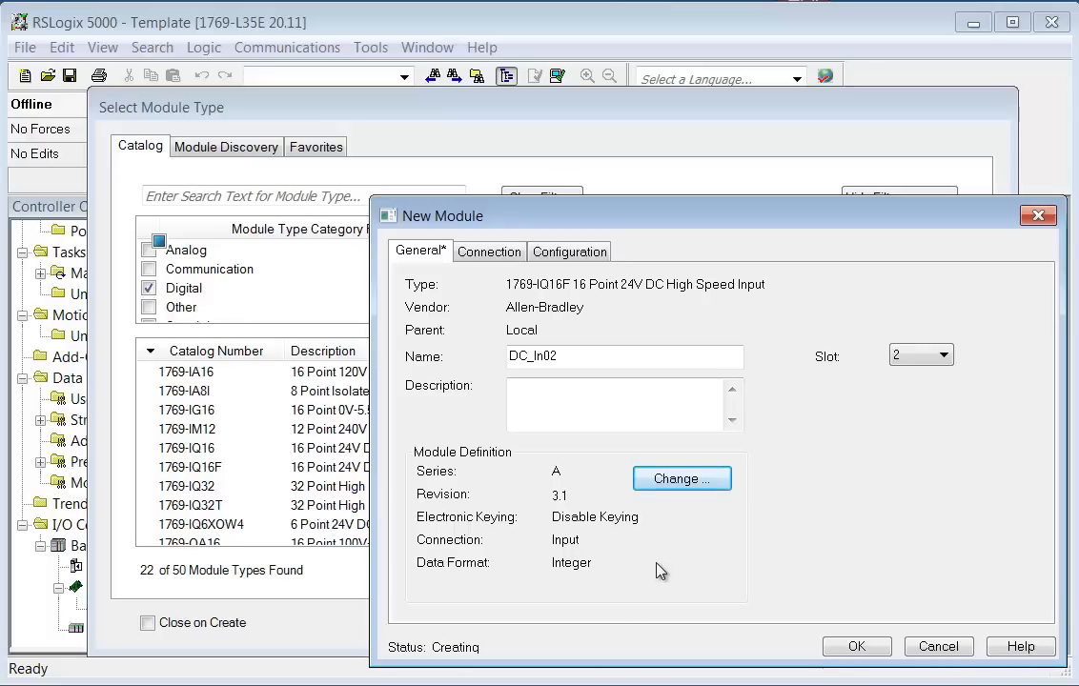
click(849, 647)
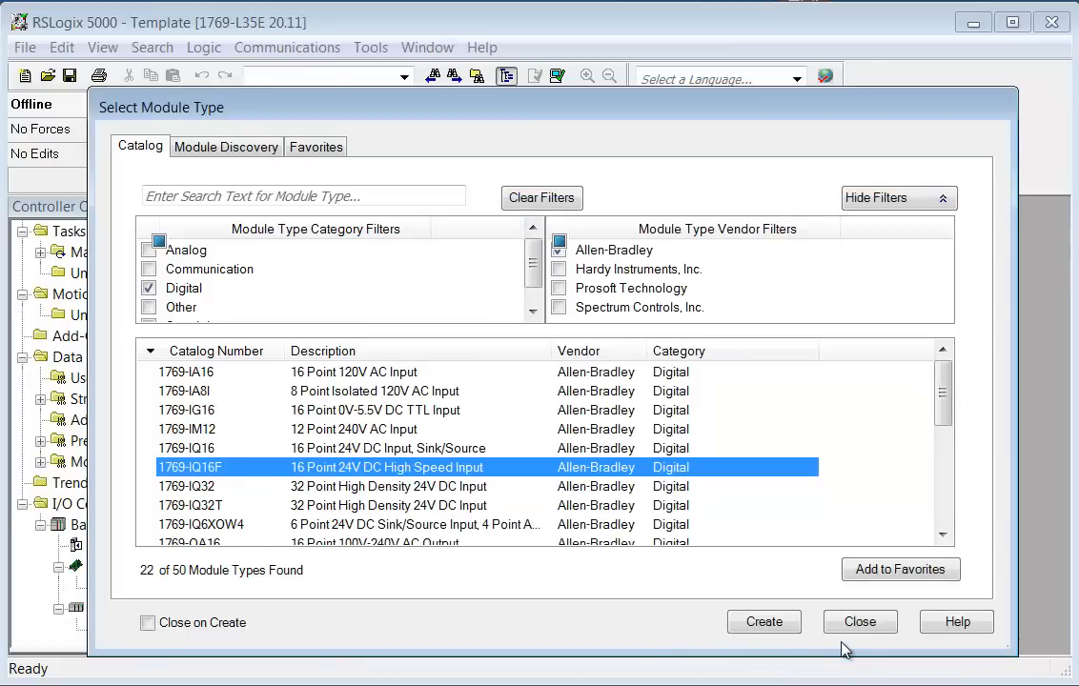
click(859, 622)
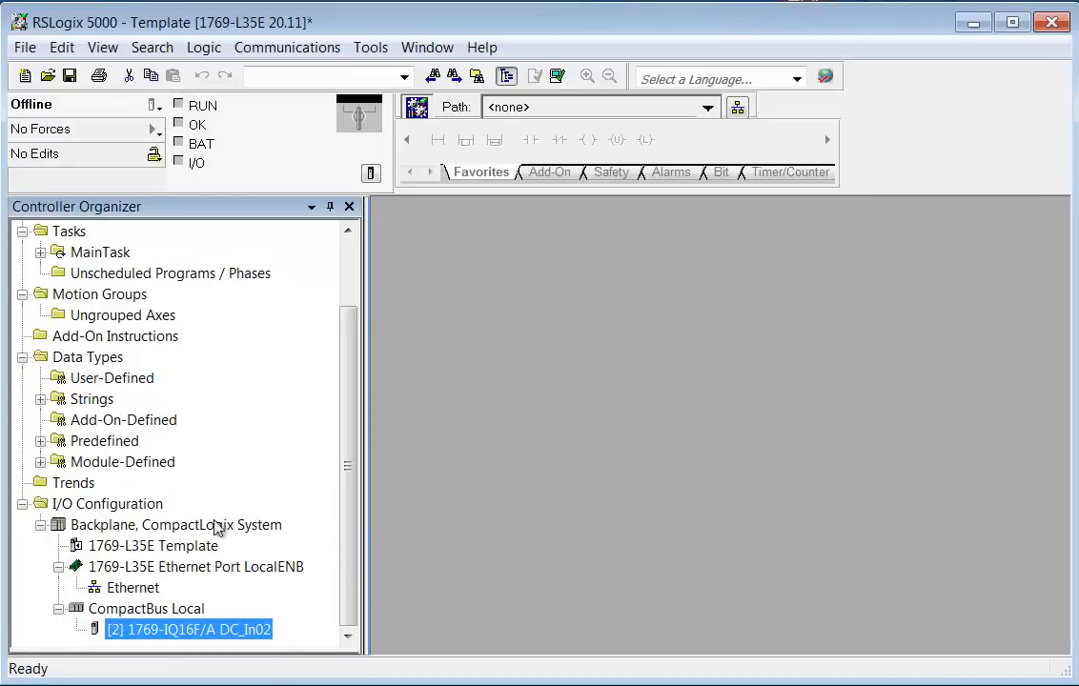
Expand the Module-Defined data types, collapse Motion Groups and Tasks, and open the AB:1769_DI16:I:0 data type
click(129, 425)
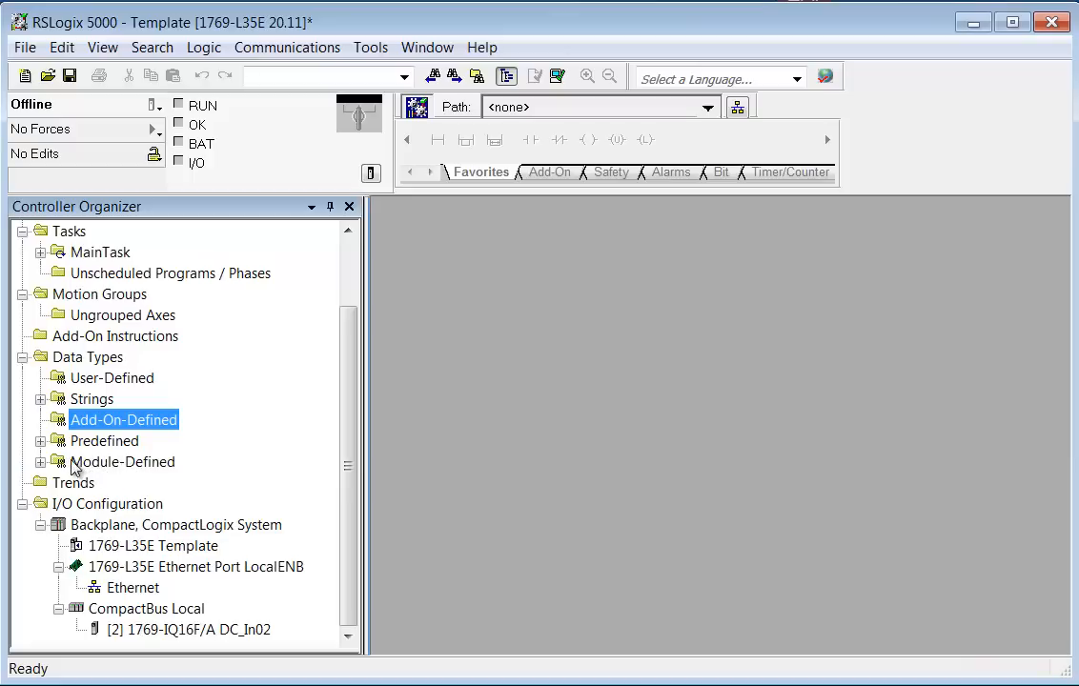
click(40, 463)
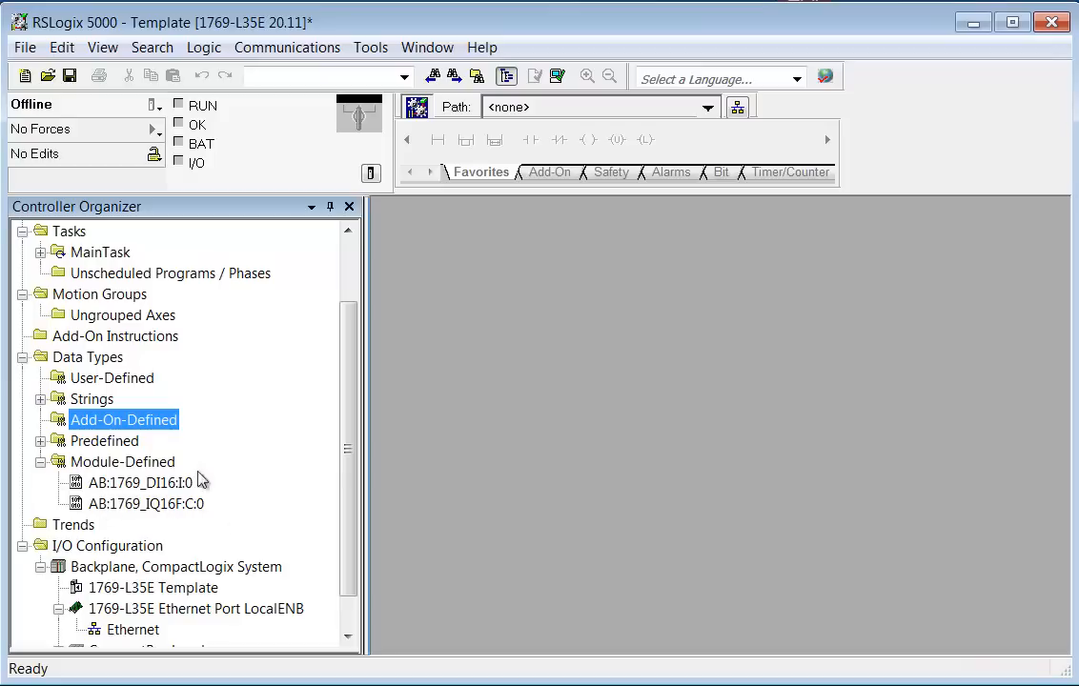
click(22, 293)
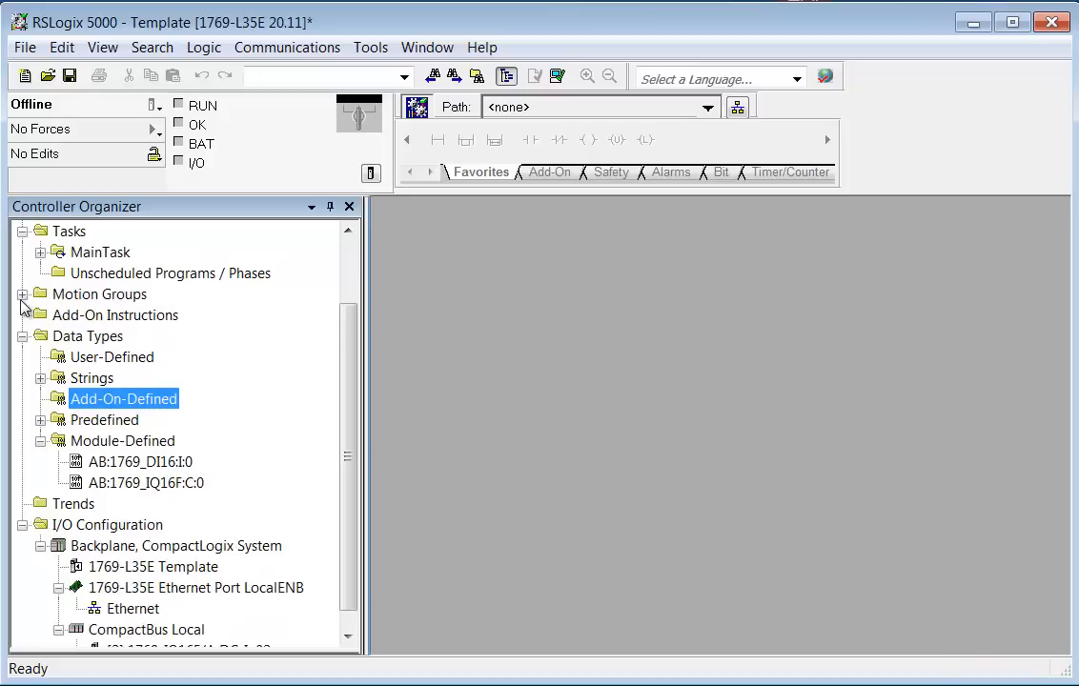
click(22, 230)
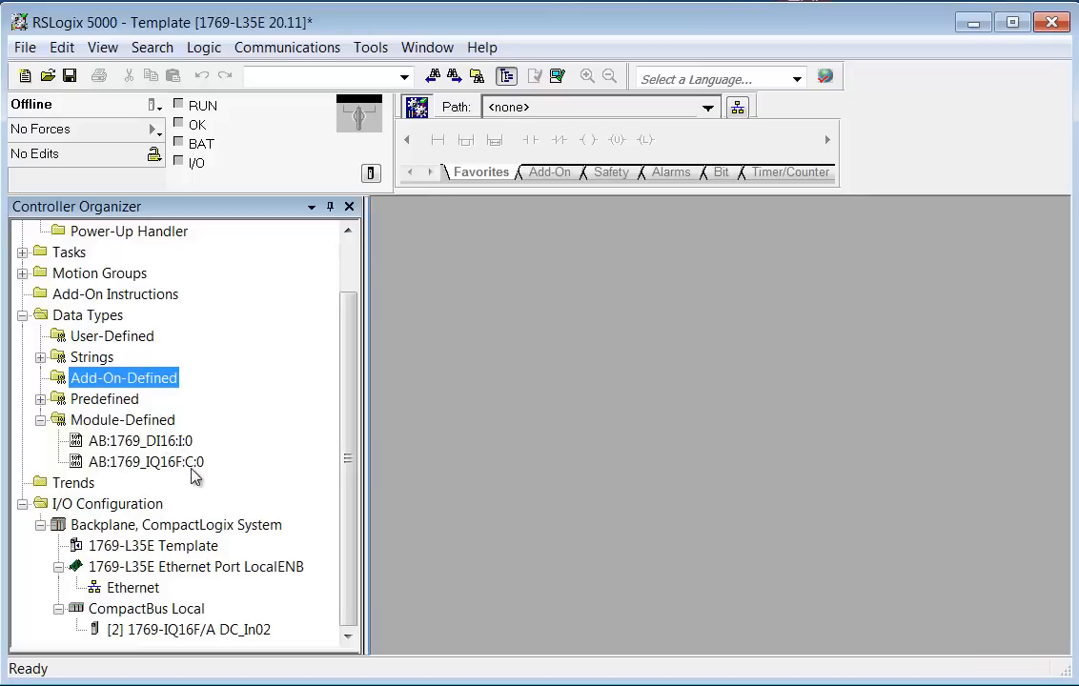
double_click(173, 444)
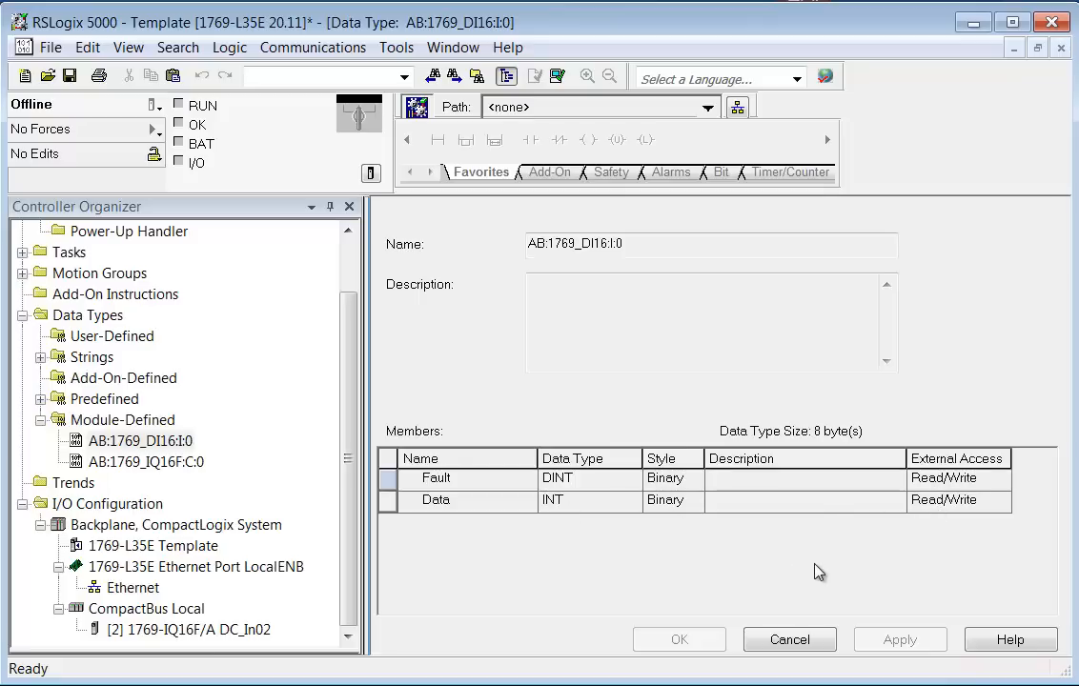
Close the AB:1769_DI16:I:0 data type, open AB:1769_IQ16F:C:0 and examine its filter members
click(799, 639)
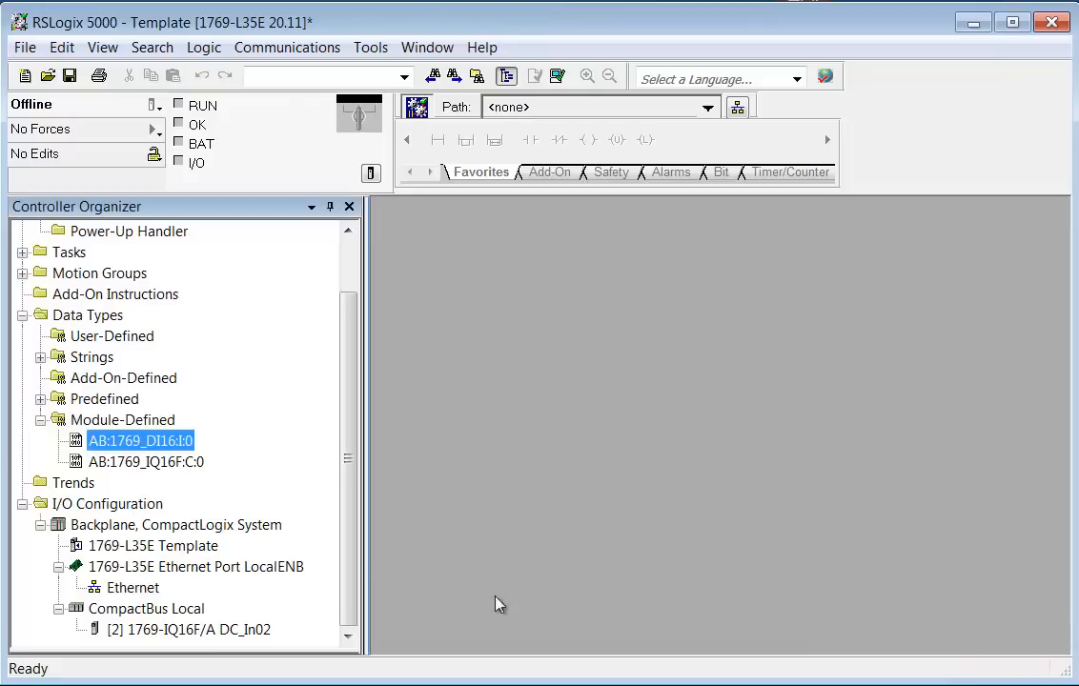
double_click(172, 470)
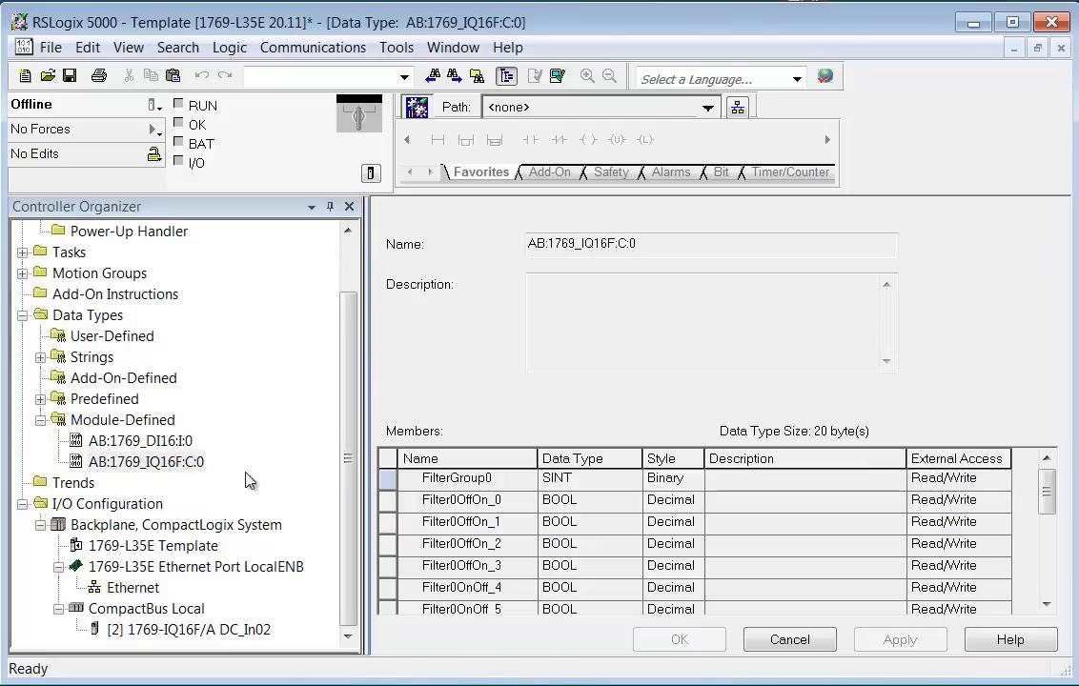
click(1046, 608)
click(1046, 608)
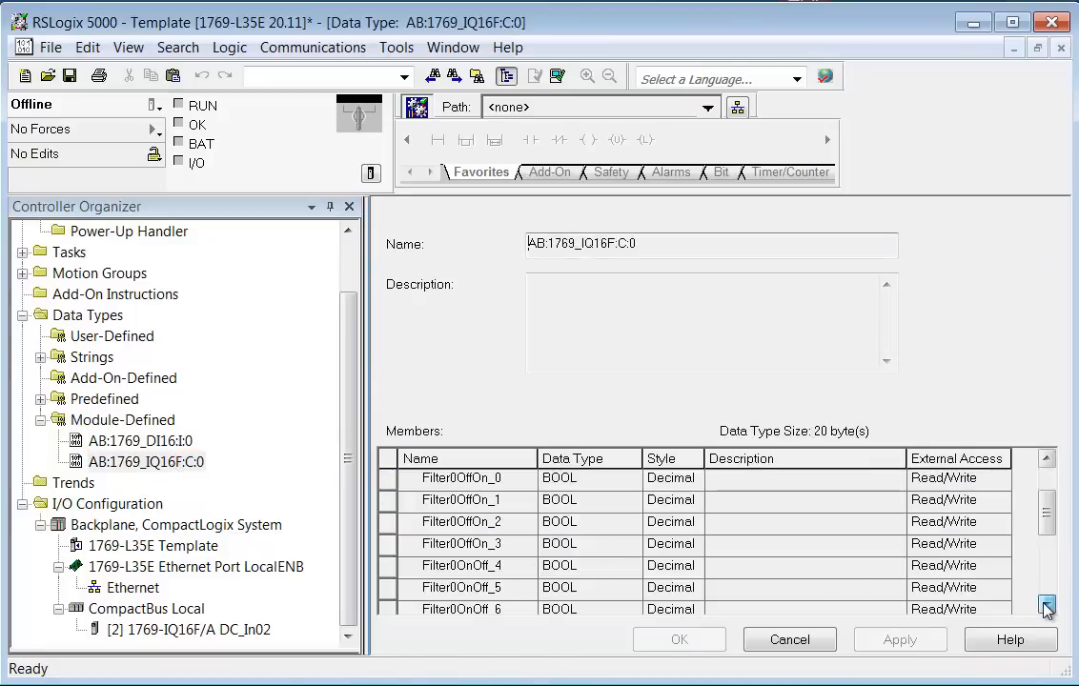
click(1047, 608)
click(1047, 608)
click(1047, 608)
click(1047, 608)
click(1046, 608)
click(1047, 608)
click(1046, 608)
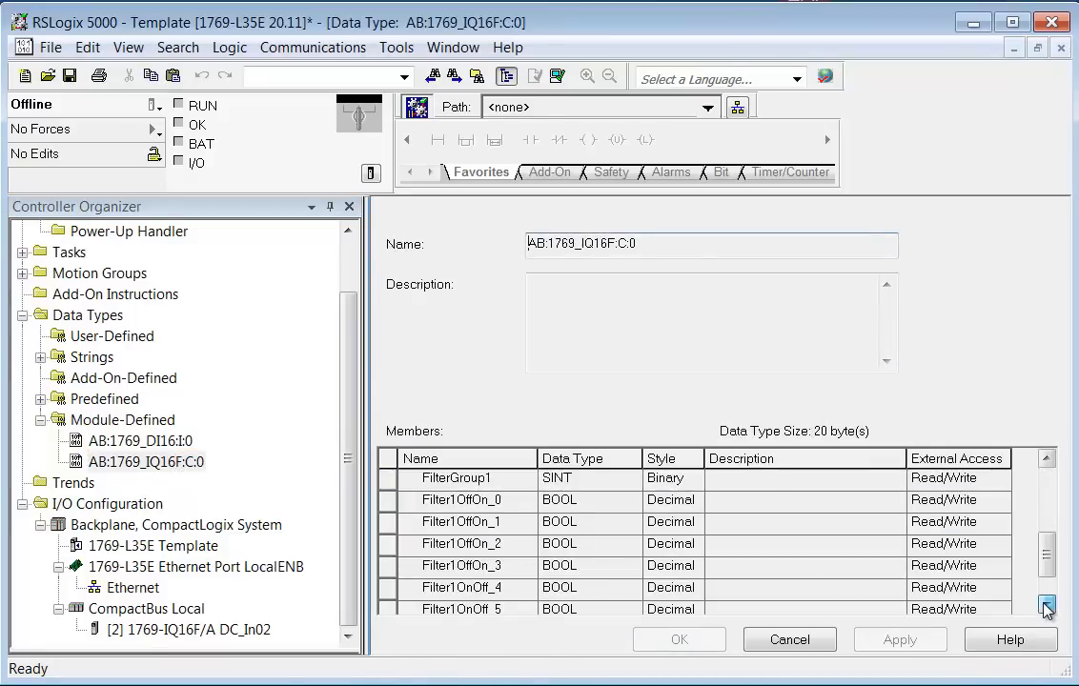
click(1046, 608)
click(1046, 608)
click(1047, 608)
click(1054, 536)
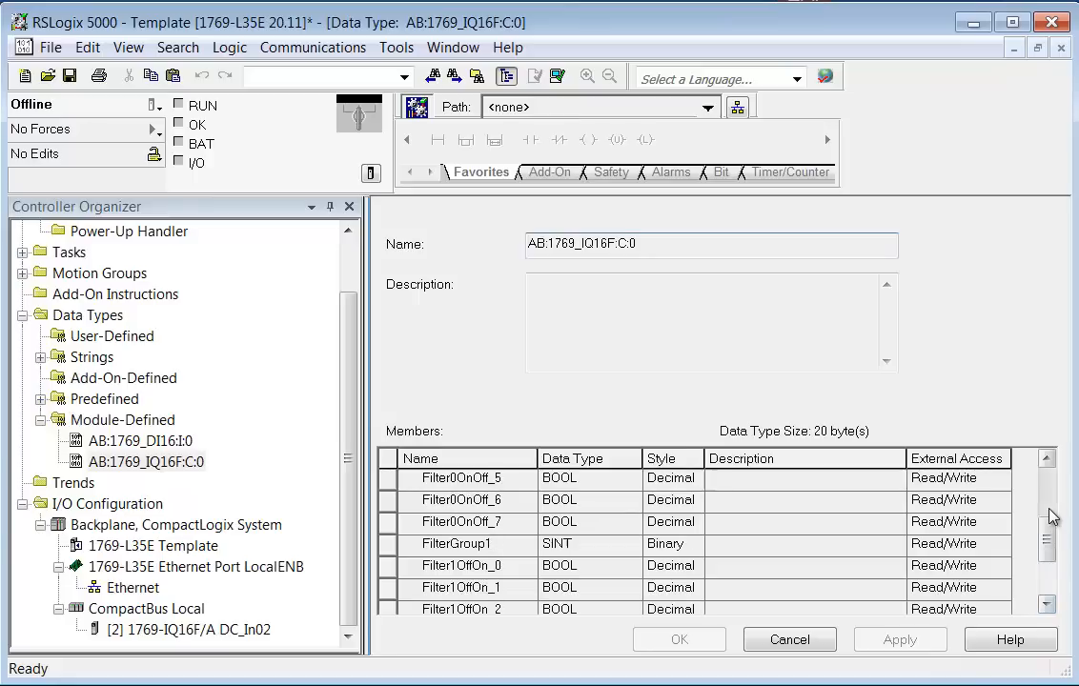
click(1053, 513)
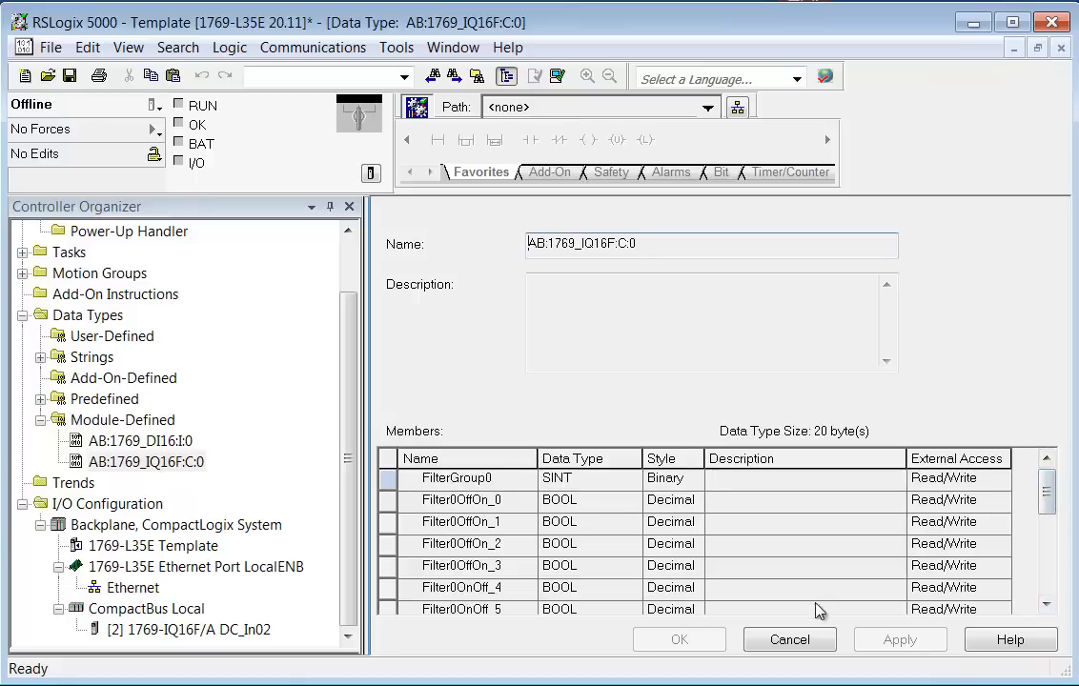
Close the AB:1769_IQ16F:C:0 data type and collapse the Module-Defined data types
click(791, 639)
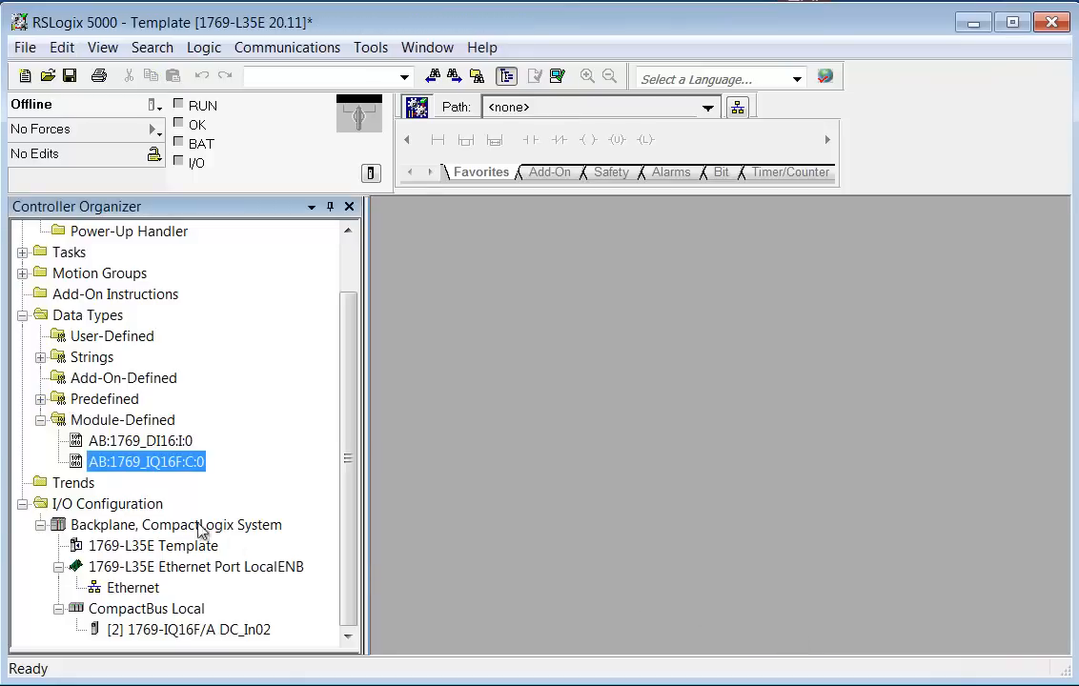
click(111, 423)
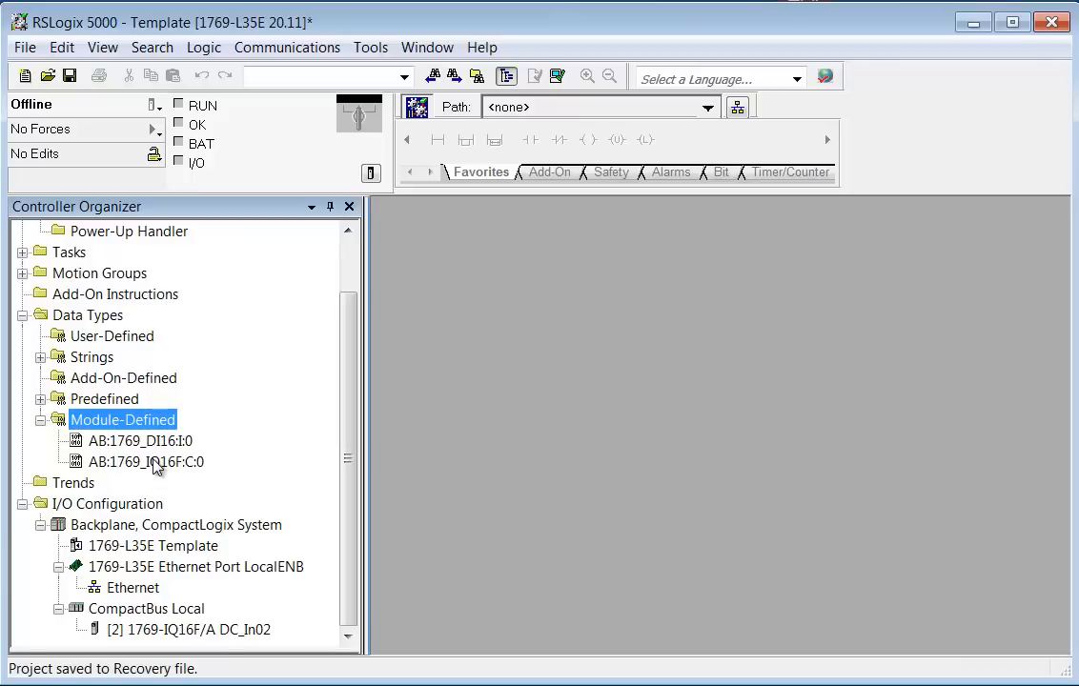
click(40, 421)
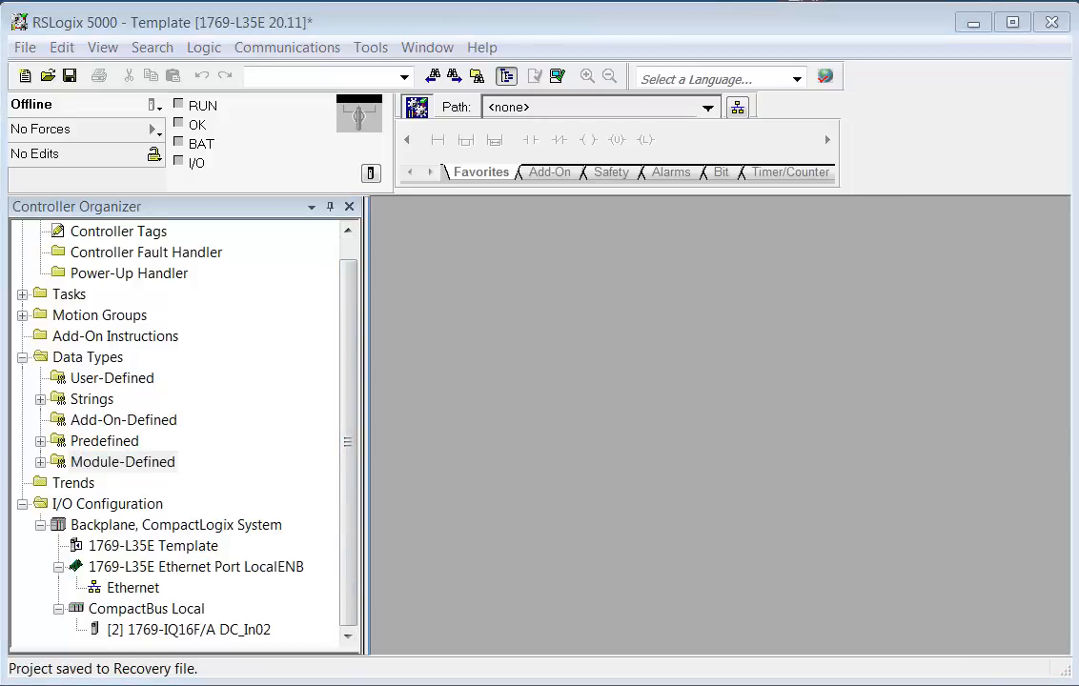
Switch to RSLinx Classic, open RSWho and expand the AB_DF1-1 driver through the CompactLogix processor to the devices on its backplane
key(alt+Tab)
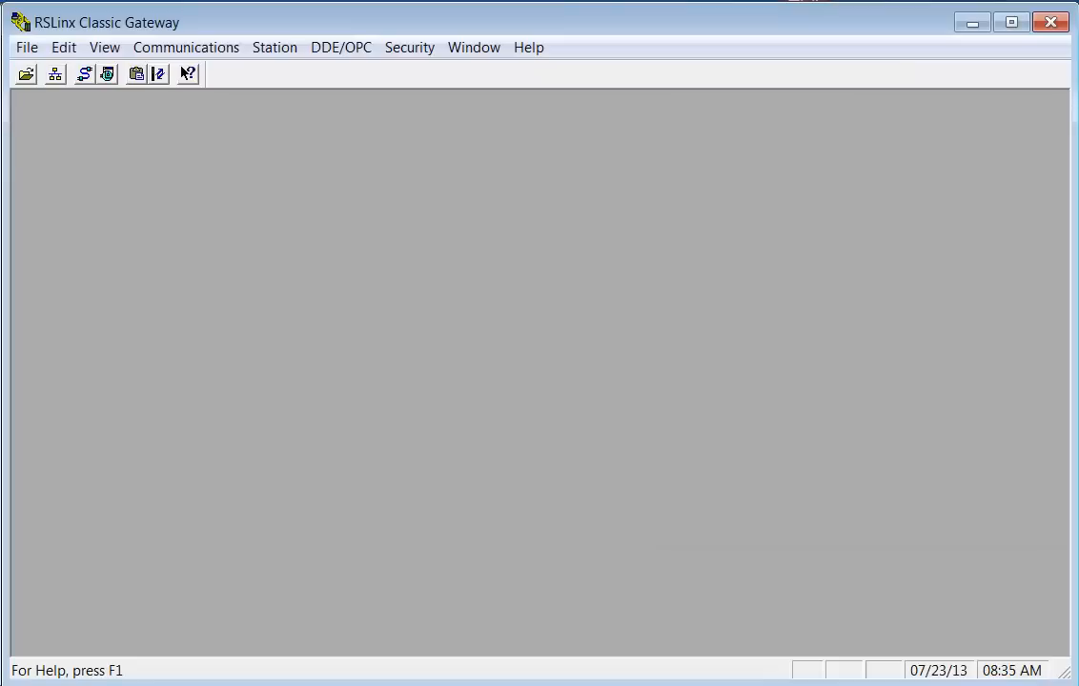
click(56, 75)
click(72, 202)
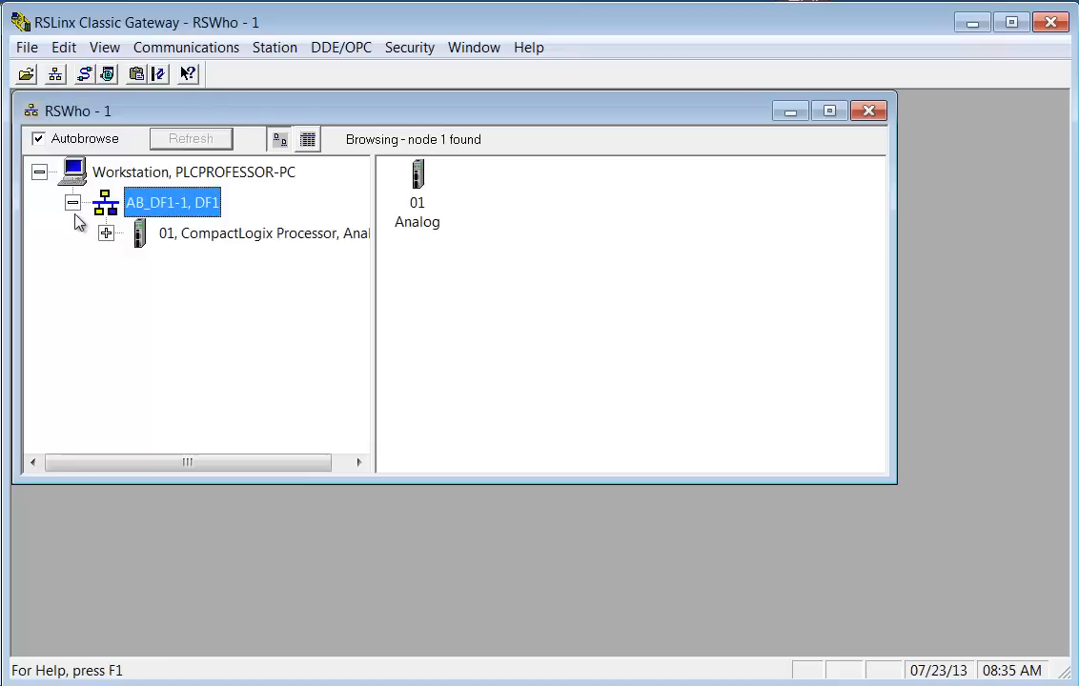
click(105, 234)
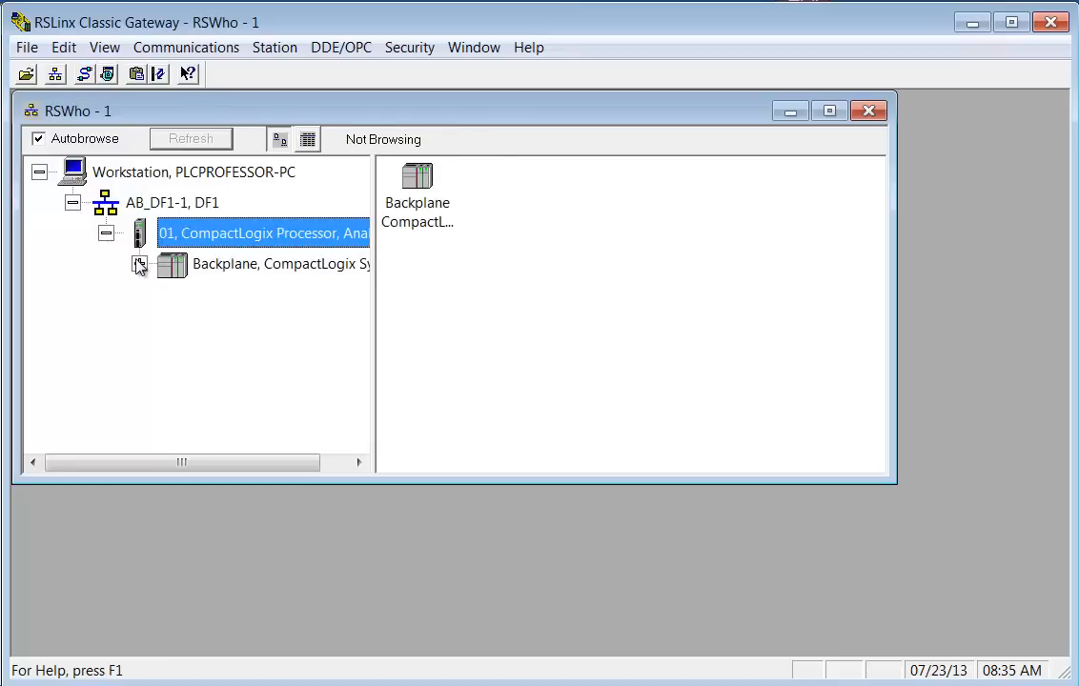
click(139, 264)
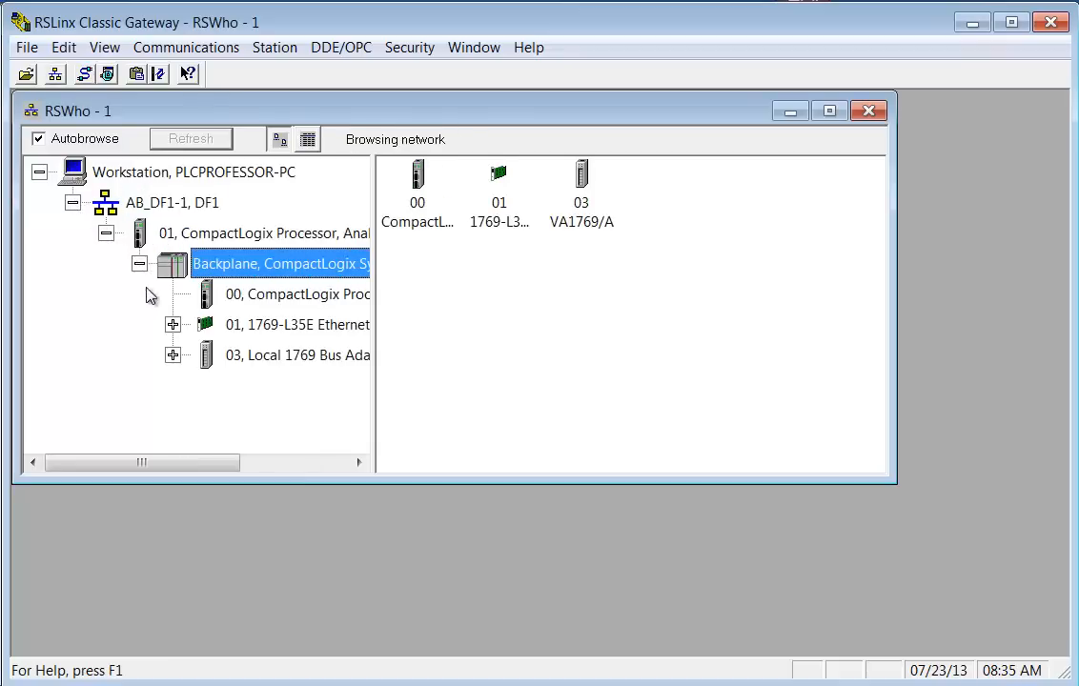
Try to view the device properties of the 00 CompactLogix Processor on the backplane
click(259, 299)
right_click(260, 297)
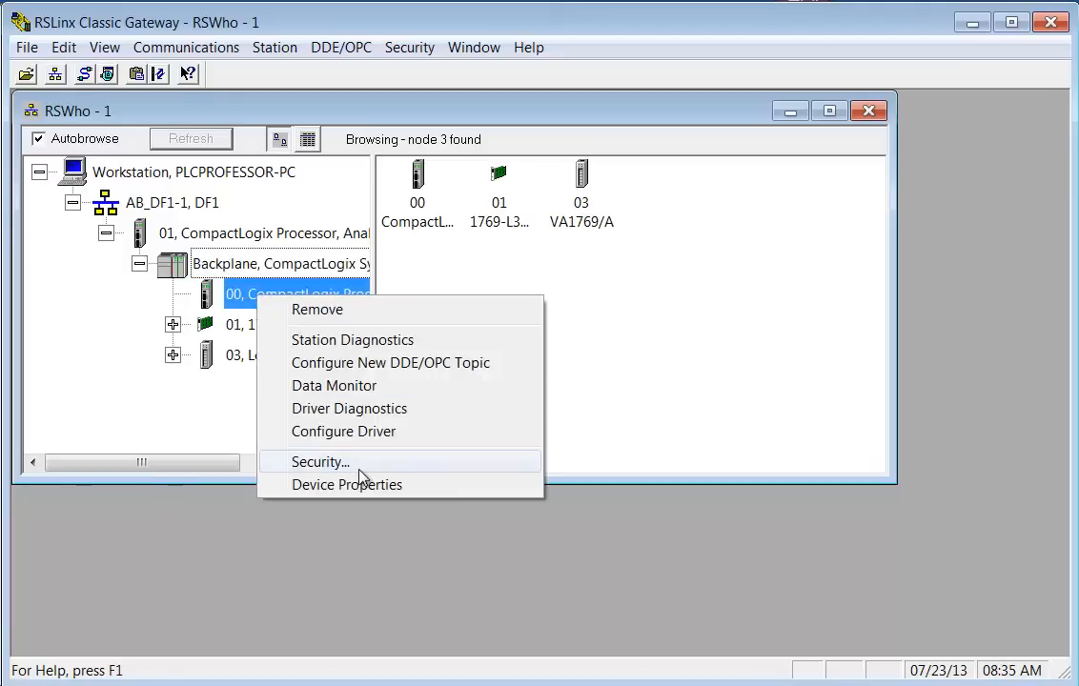
click(363, 485)
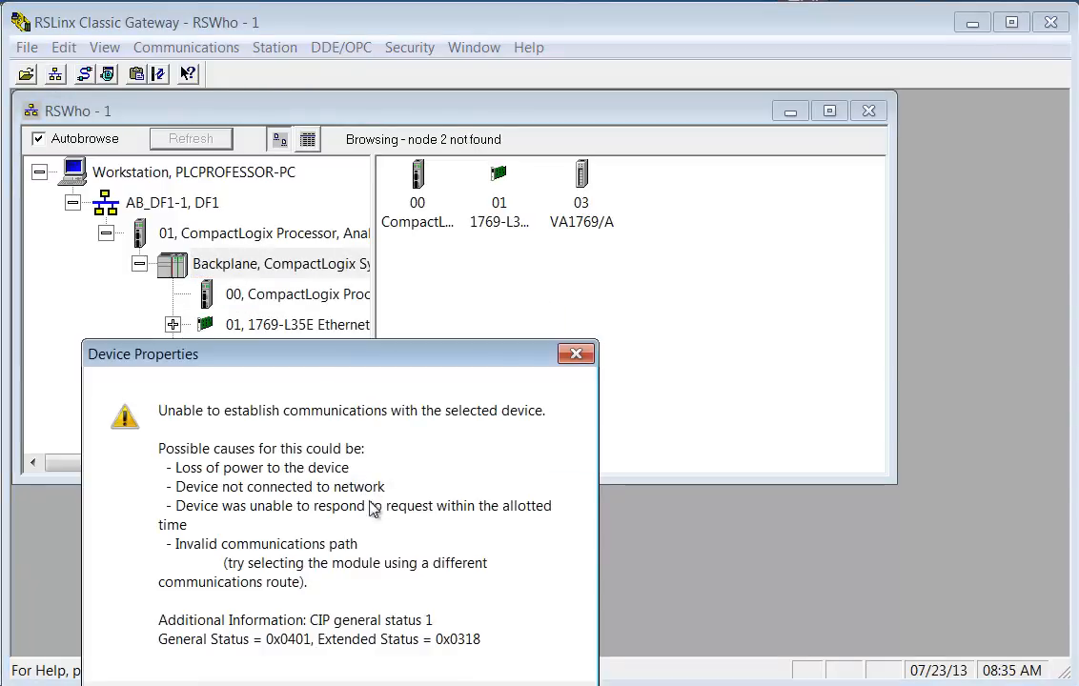
key(Return)
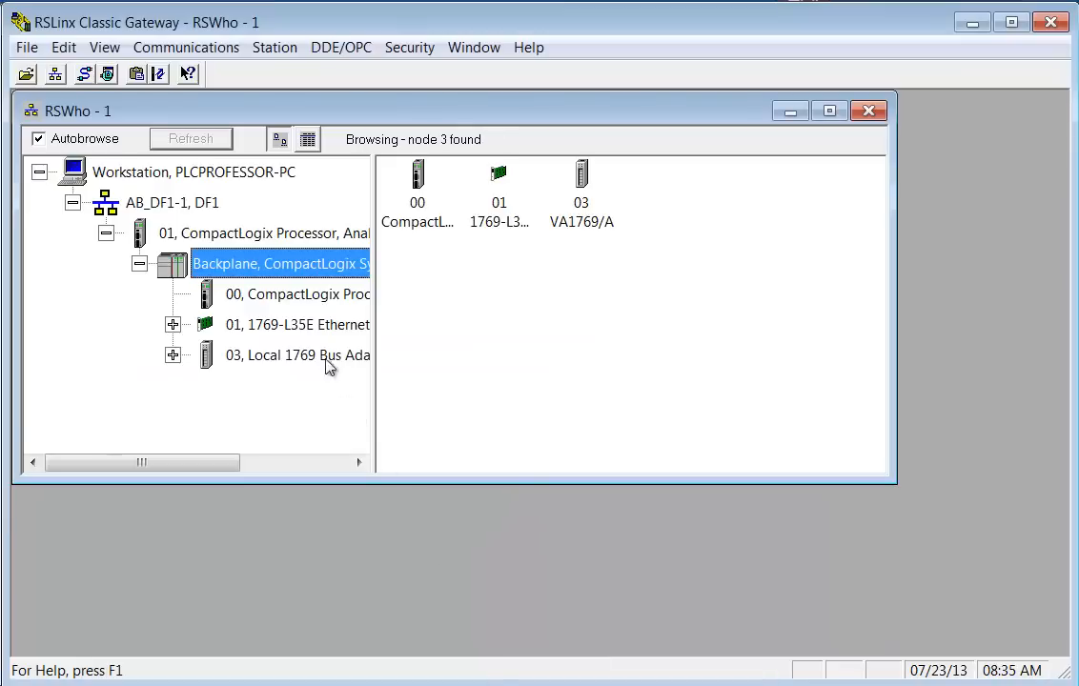
Check the revision and faults in the device properties of the 01 CompactLogix Processor under AB_DF1-1, and close them
right_click(238, 238)
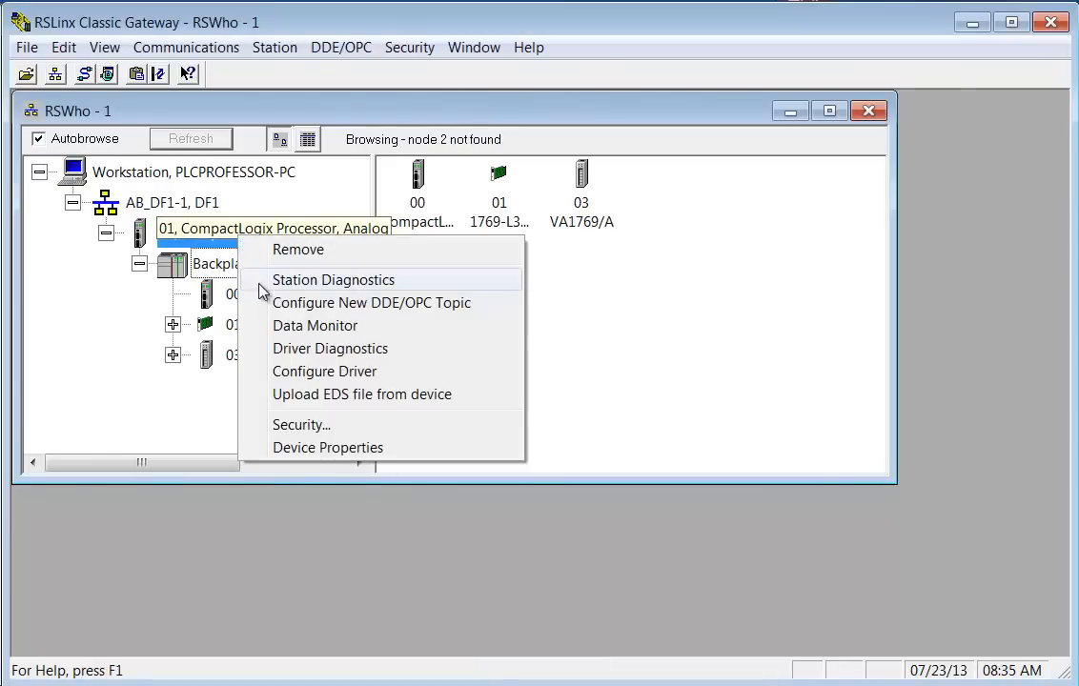
click(310, 447)
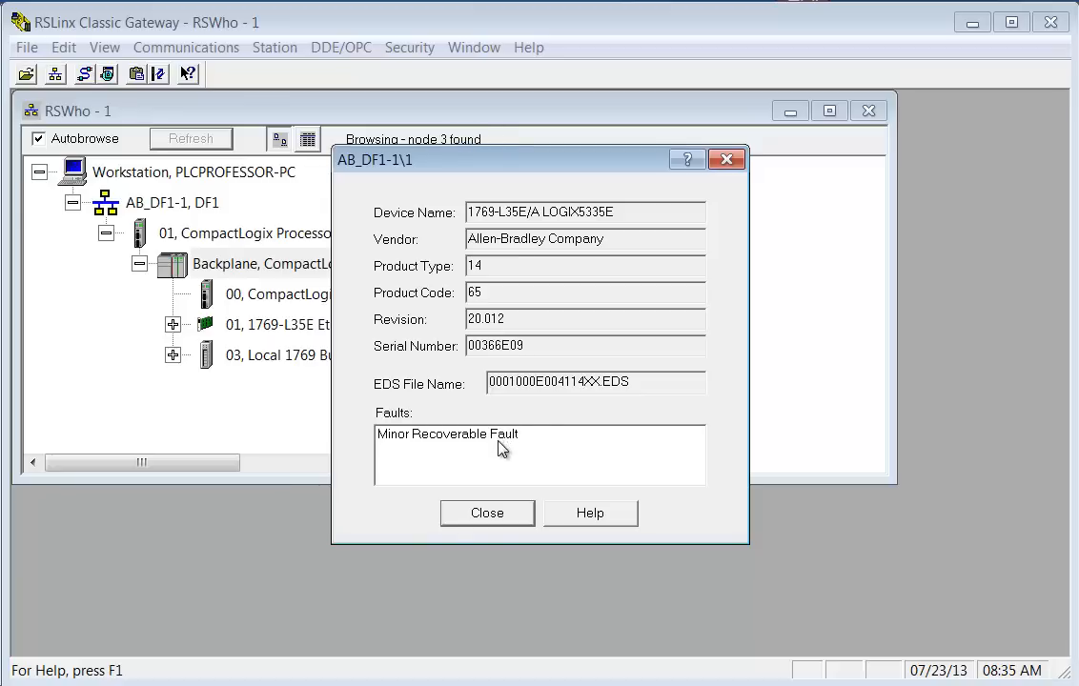
click(488, 516)
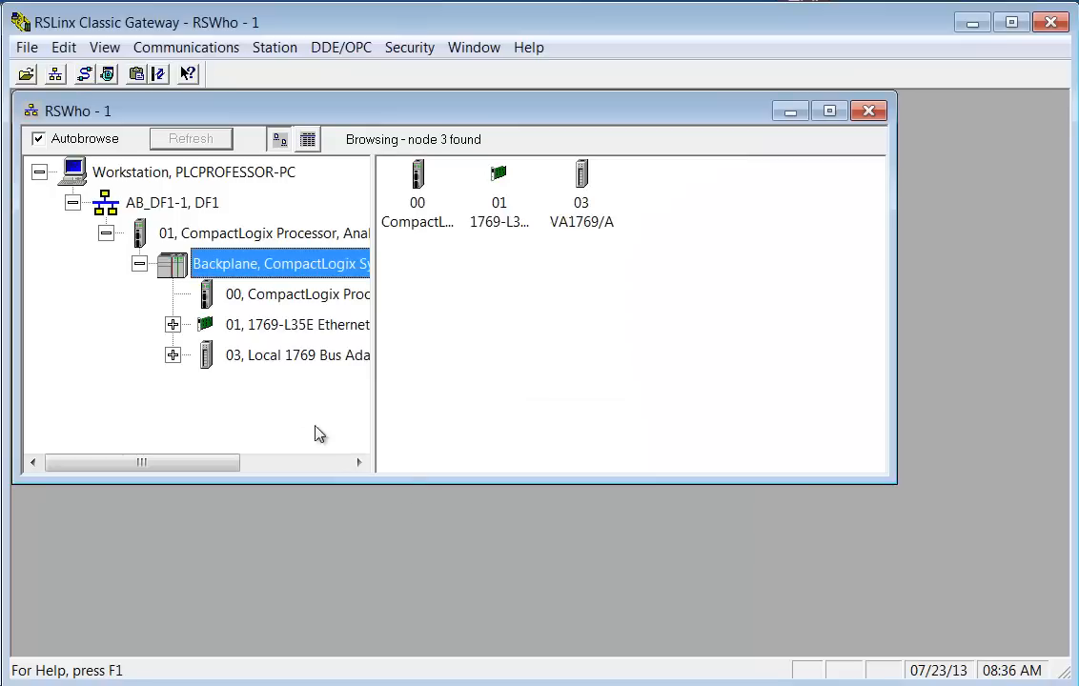
Expand the Local 1769 Bus Adapter and its 1769 Bus, enlarging the RSWho window and tree area to show the full module names
click(173, 355)
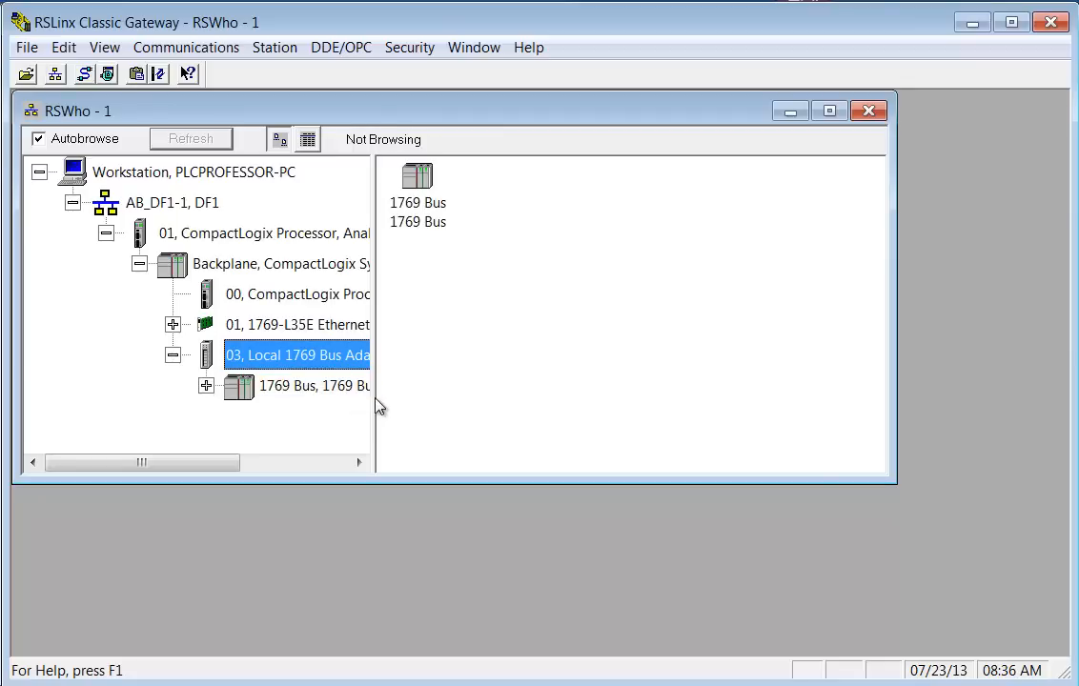
drag(369, 398, 578, 407)
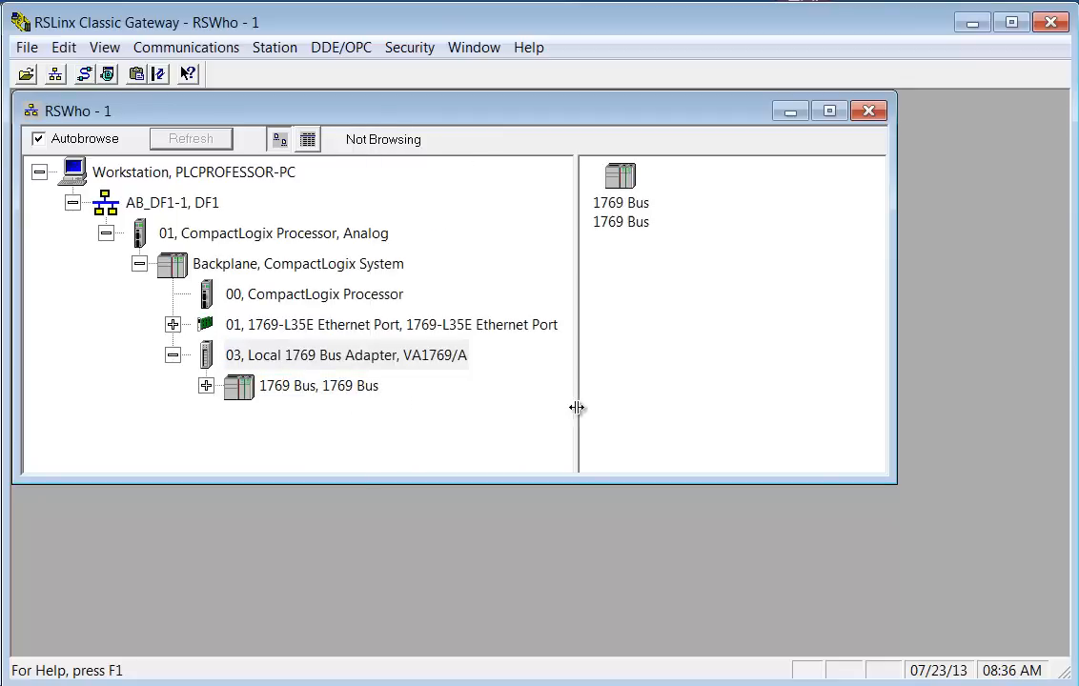
click(207, 386)
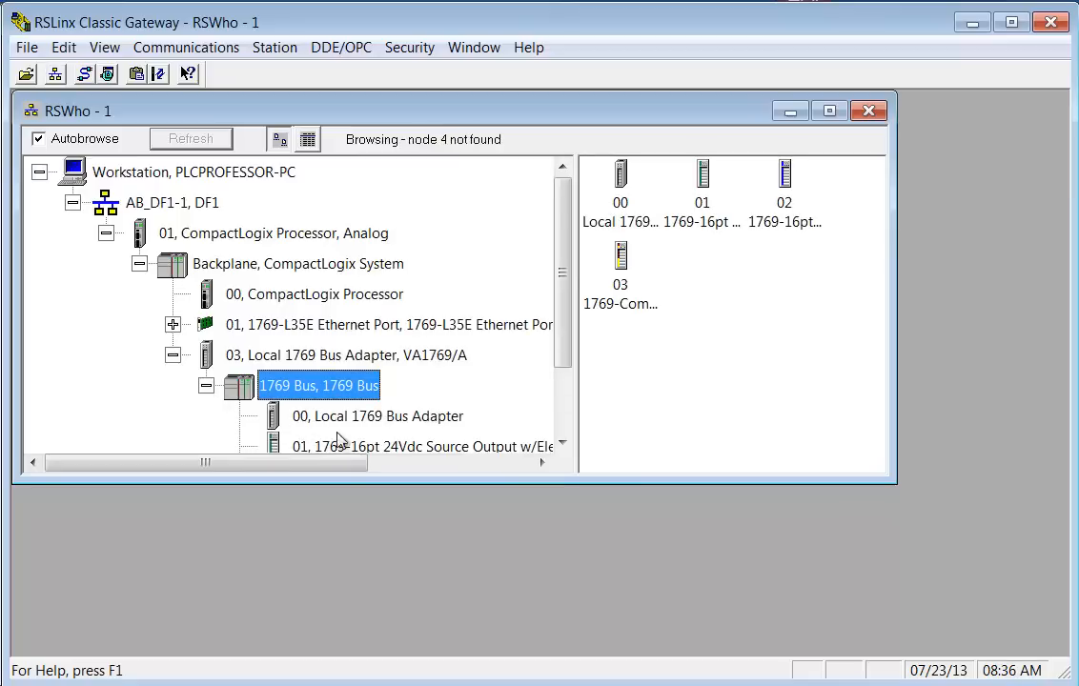
drag(510, 481, 525, 576)
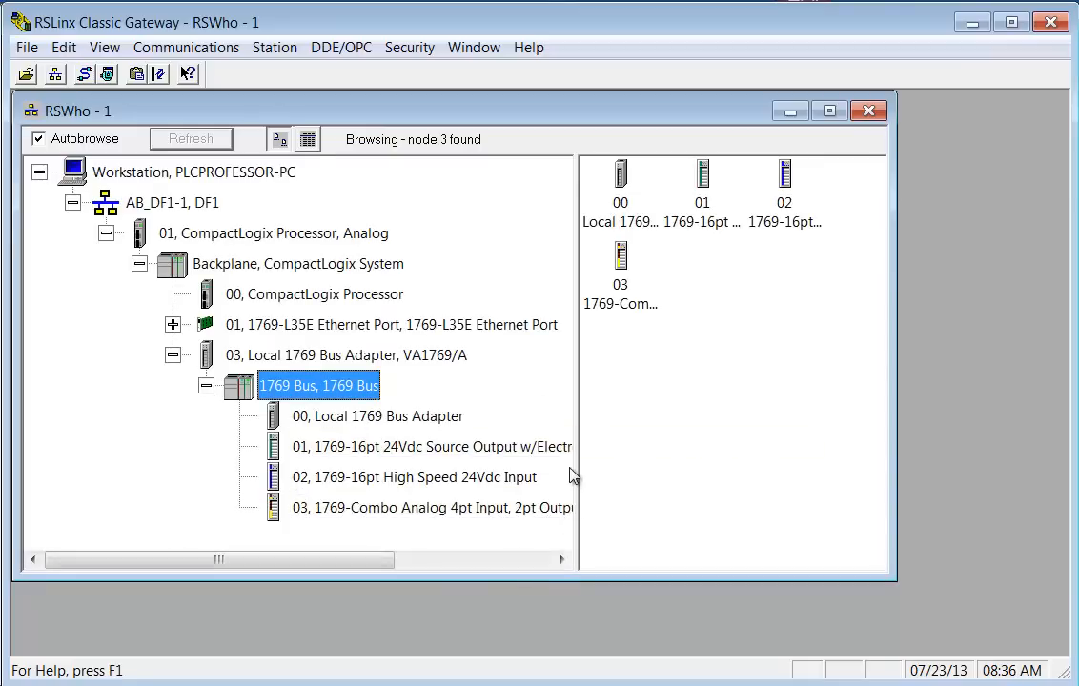
drag(576, 467, 762, 464)
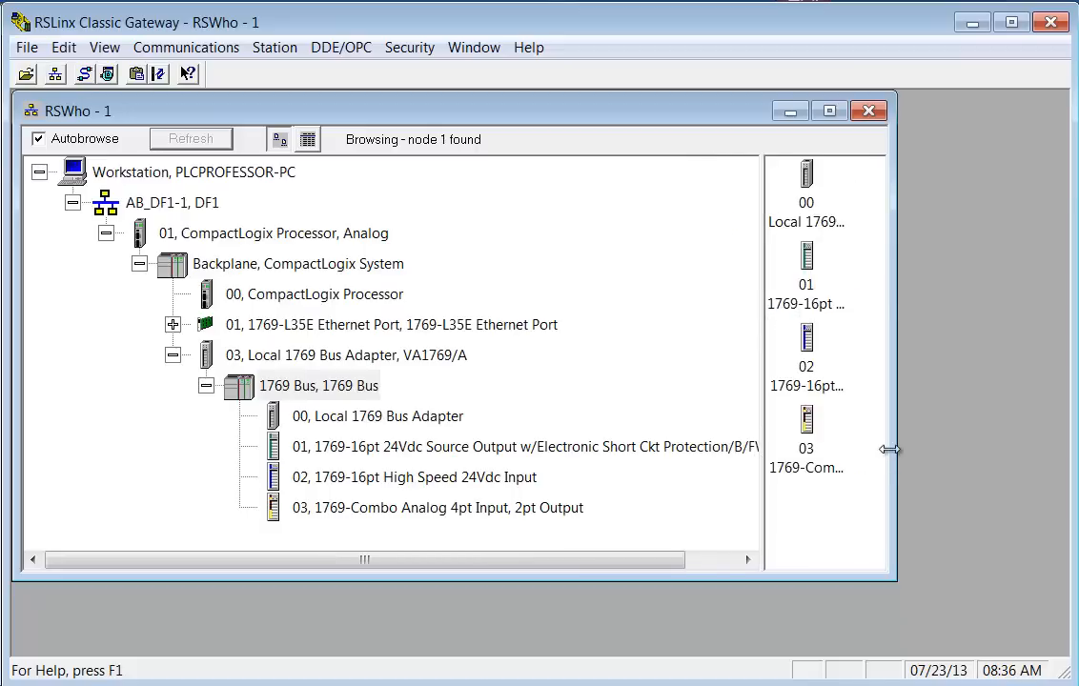
drag(889, 450, 987, 449)
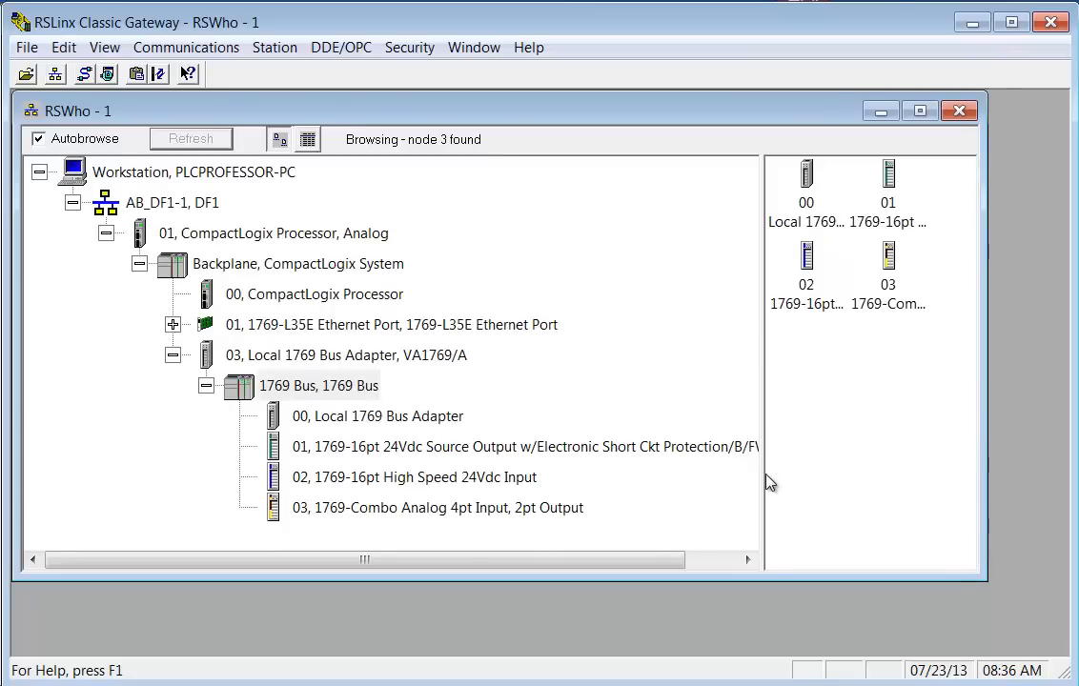
drag(761, 477, 870, 489)
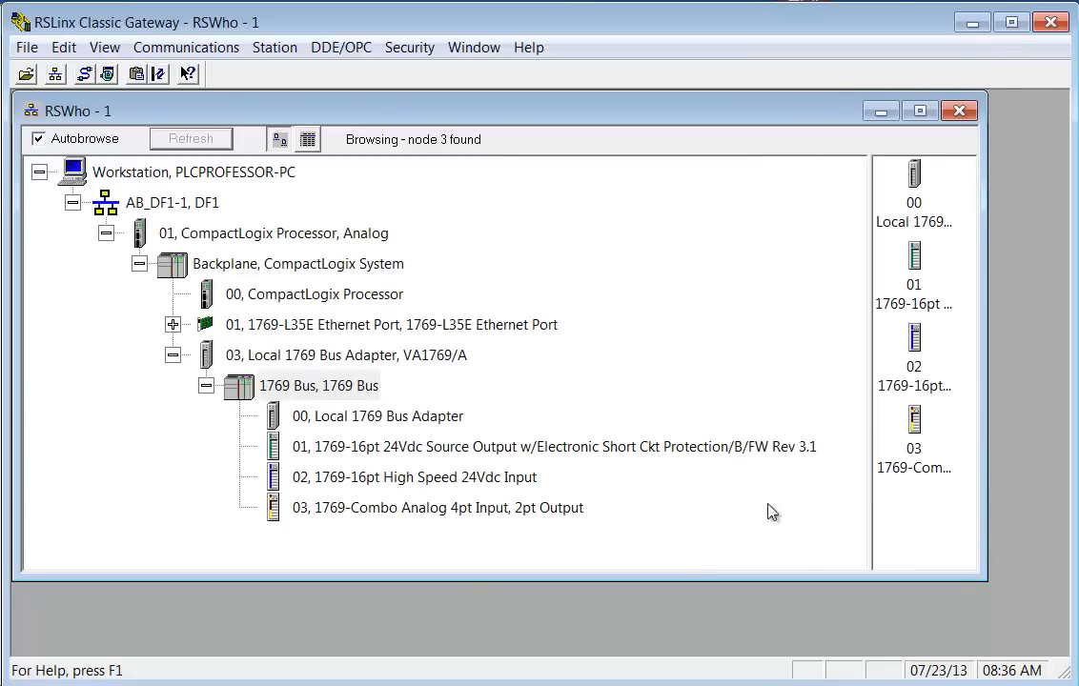
Check the revision in the device properties of the 02 High Speed 24Vdc Input module on the 1769 Bus, and close them
right_click(372, 479)
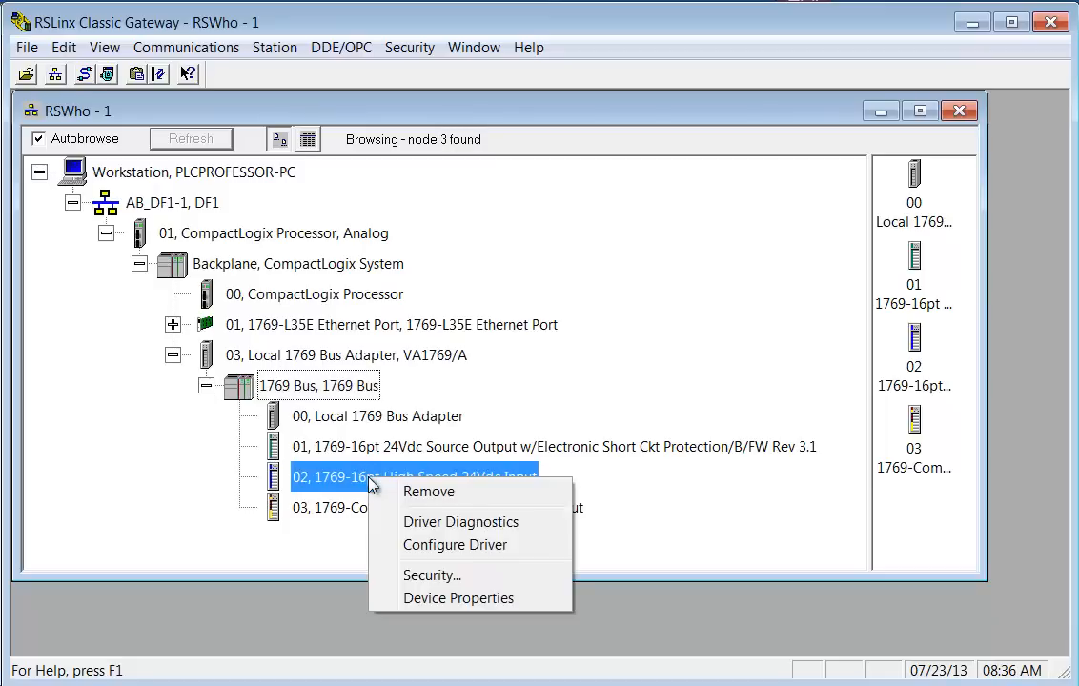
click(425, 600)
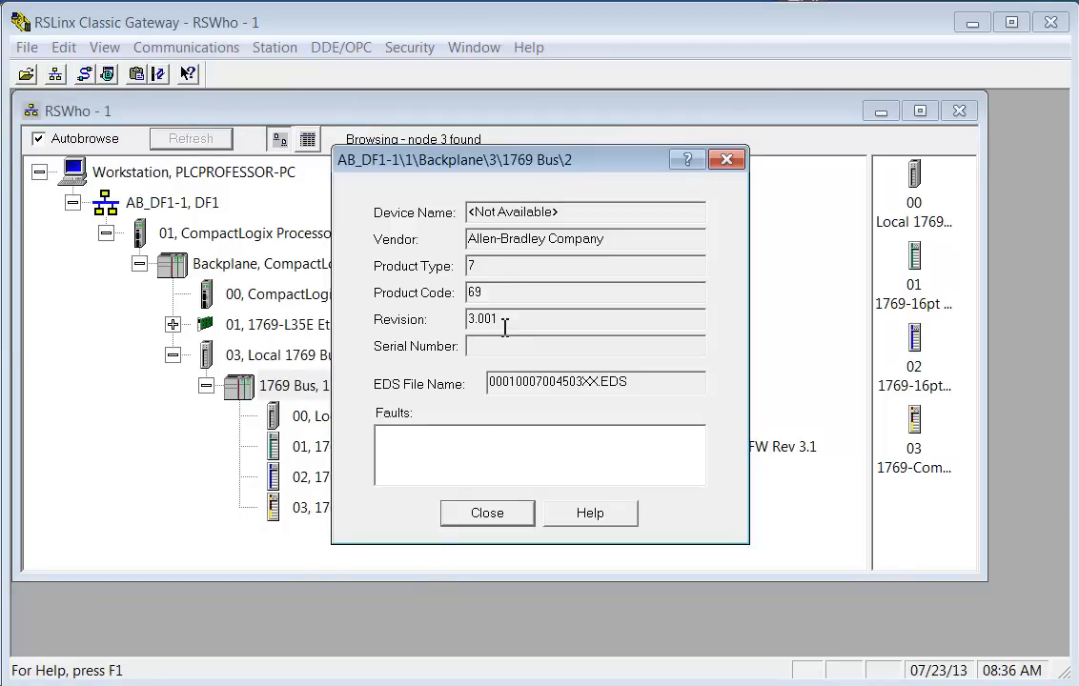
click(490, 515)
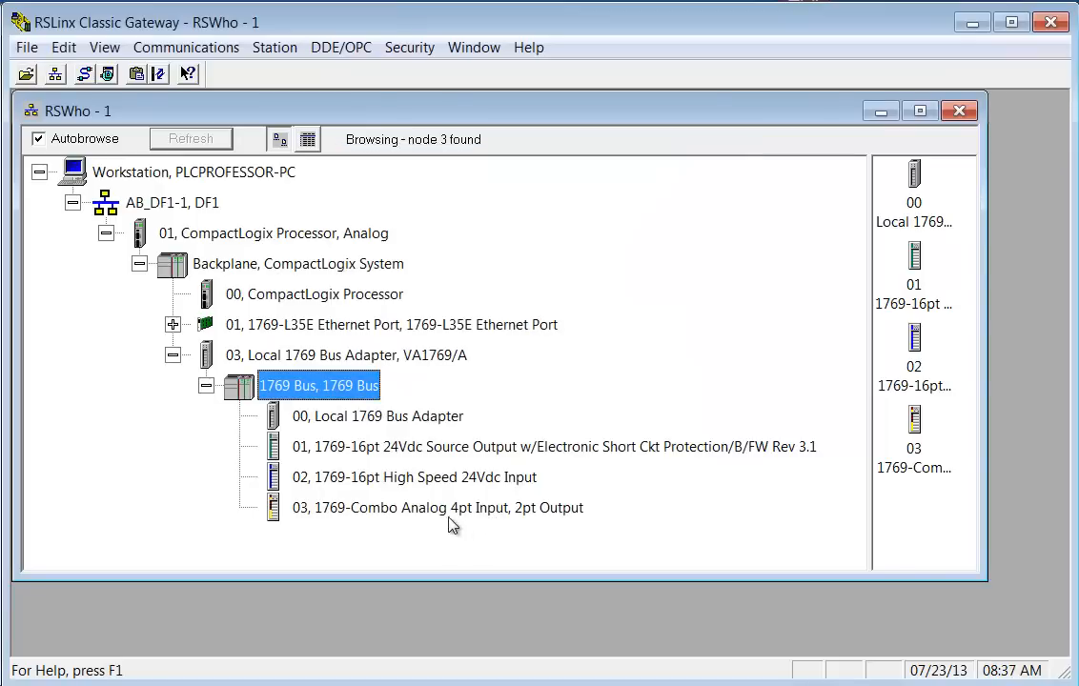
Check the revision in the device properties of the 01 24Vdc Source Output module on the 1769 Bus, and close them
right_click(420, 453)
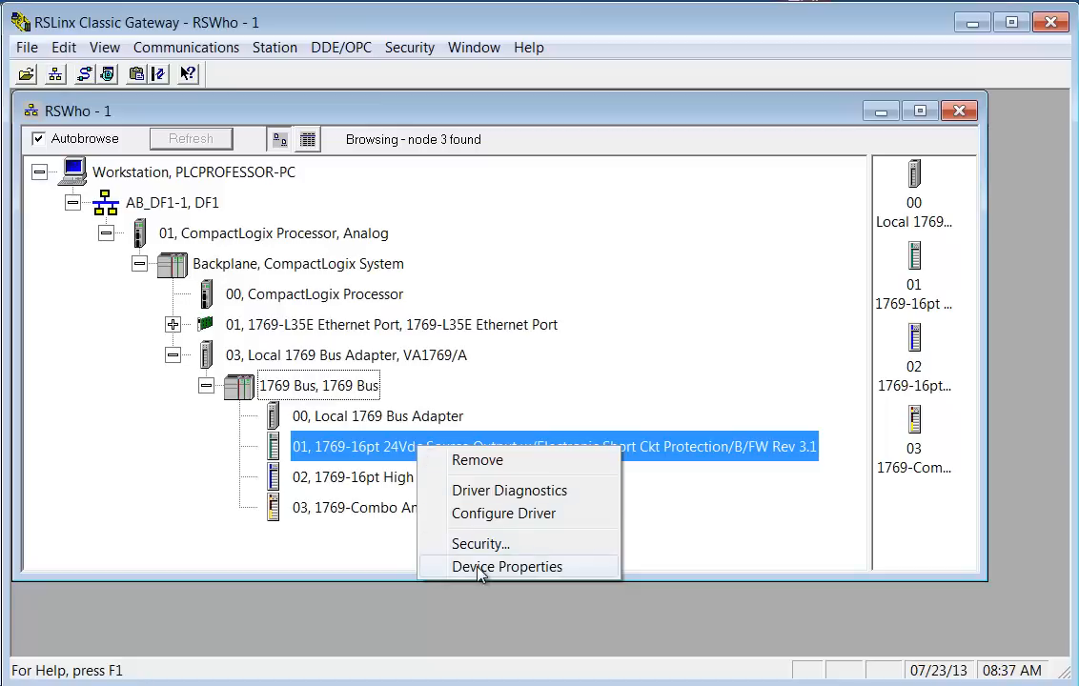
click(480, 567)
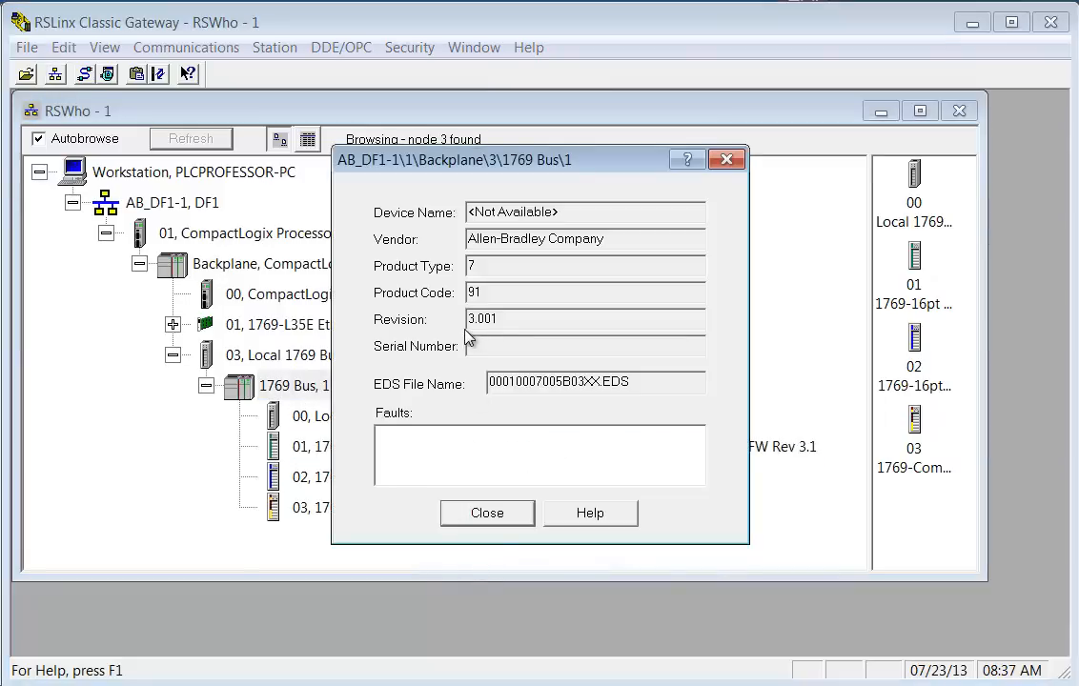
click(452, 512)
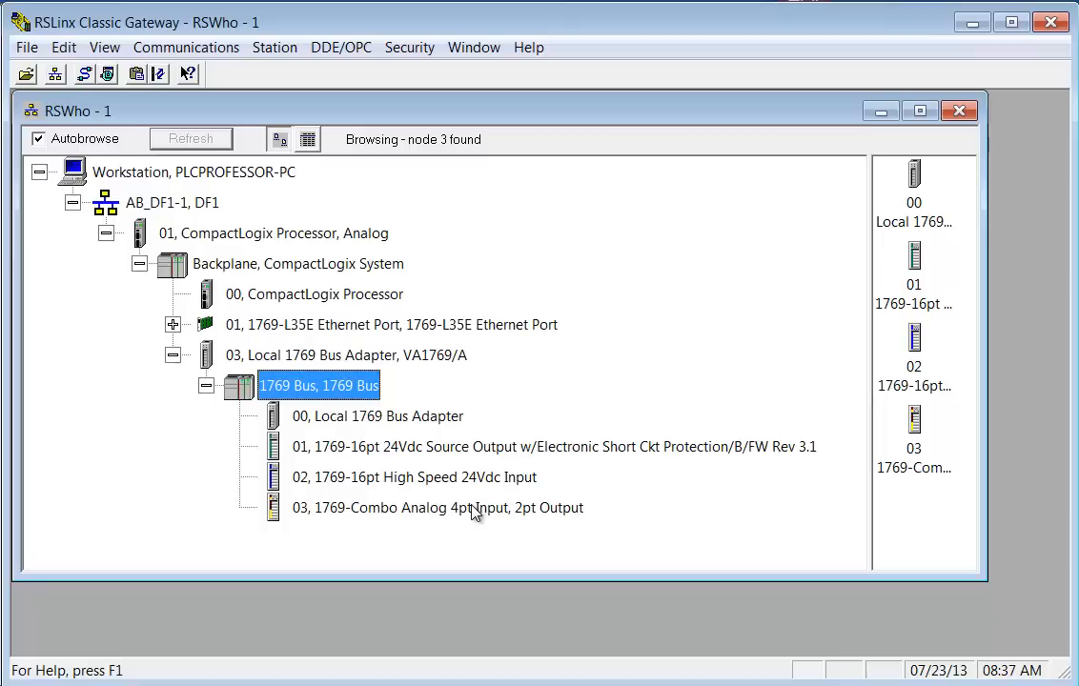
Check the revision in the device properties of the 03 Combo Analog module on the 1769 Bus, and close them
right_click(473, 511)
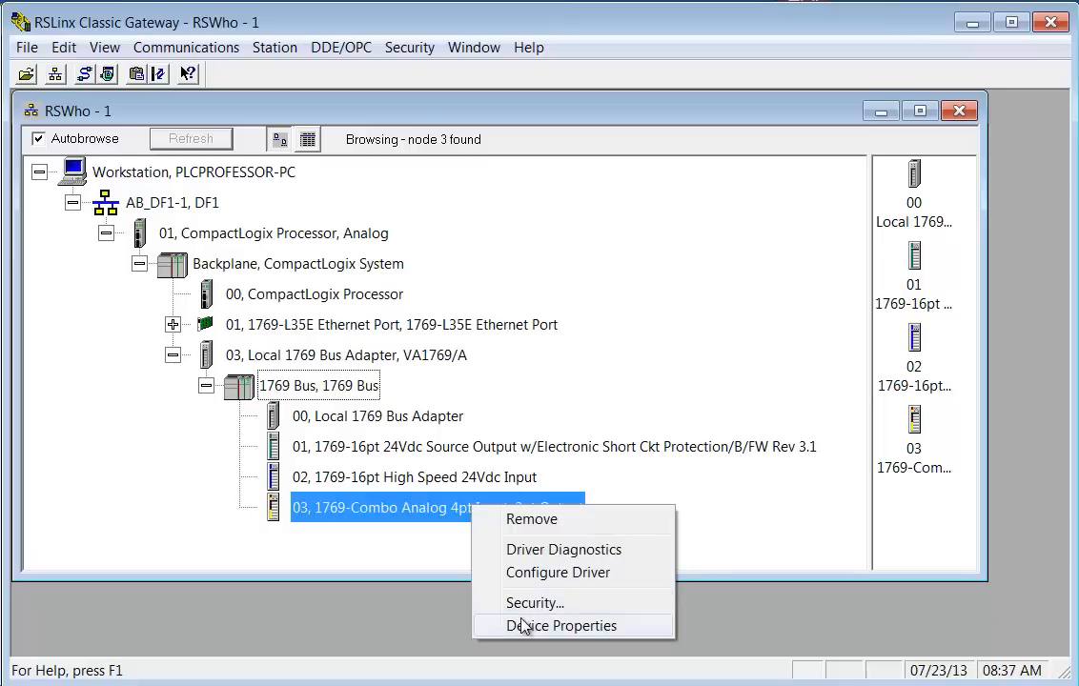
click(519, 626)
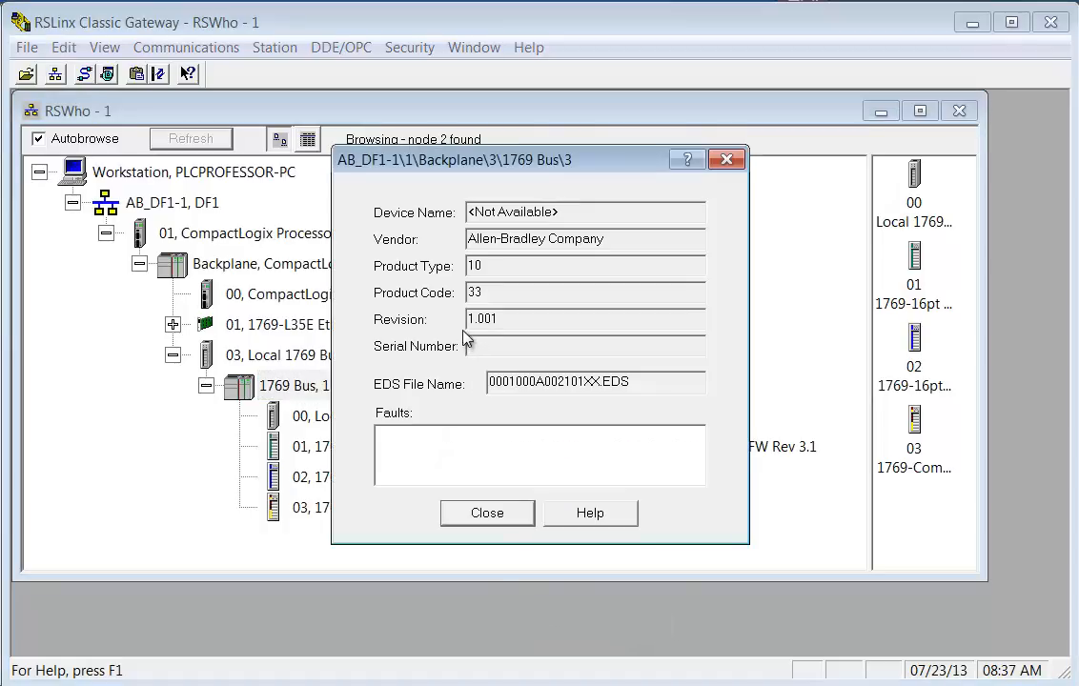
click(486, 514)
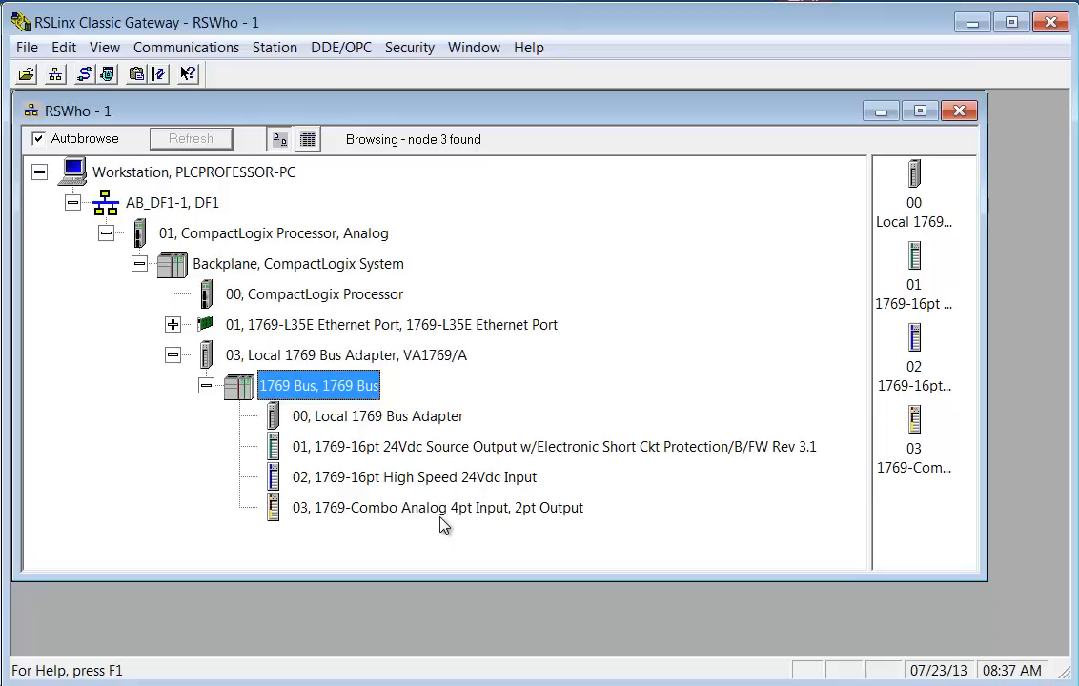
Close RSWho and RSLinx, return to RSLogix 5000 and start adding a new module to CompactBus Local
click(959, 110)
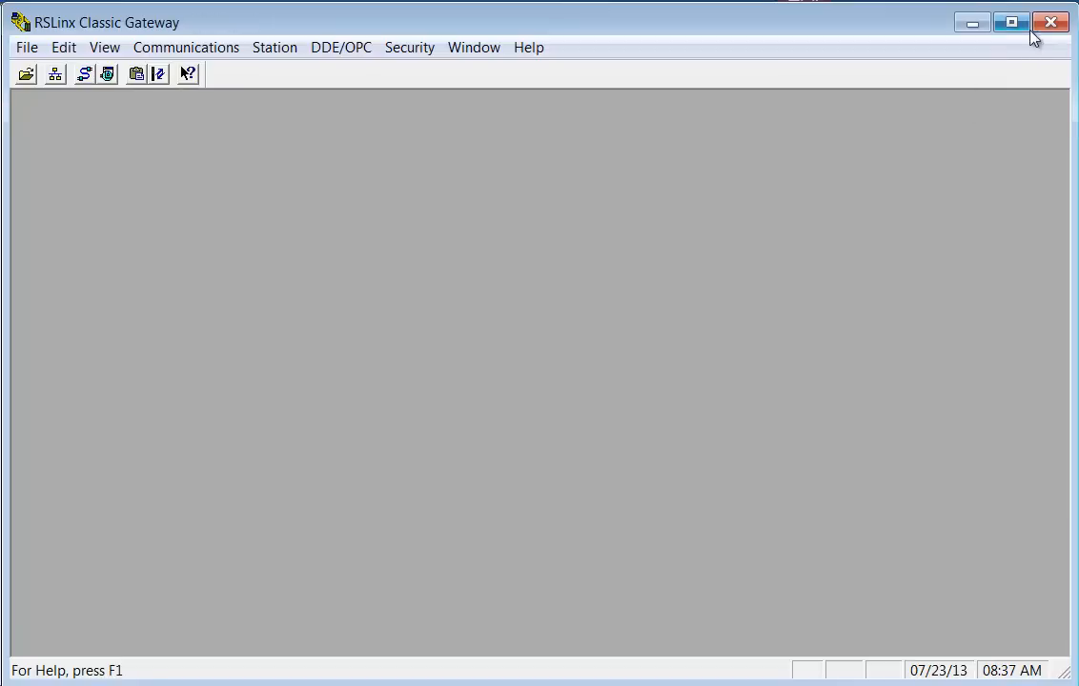
click(1044, 26)
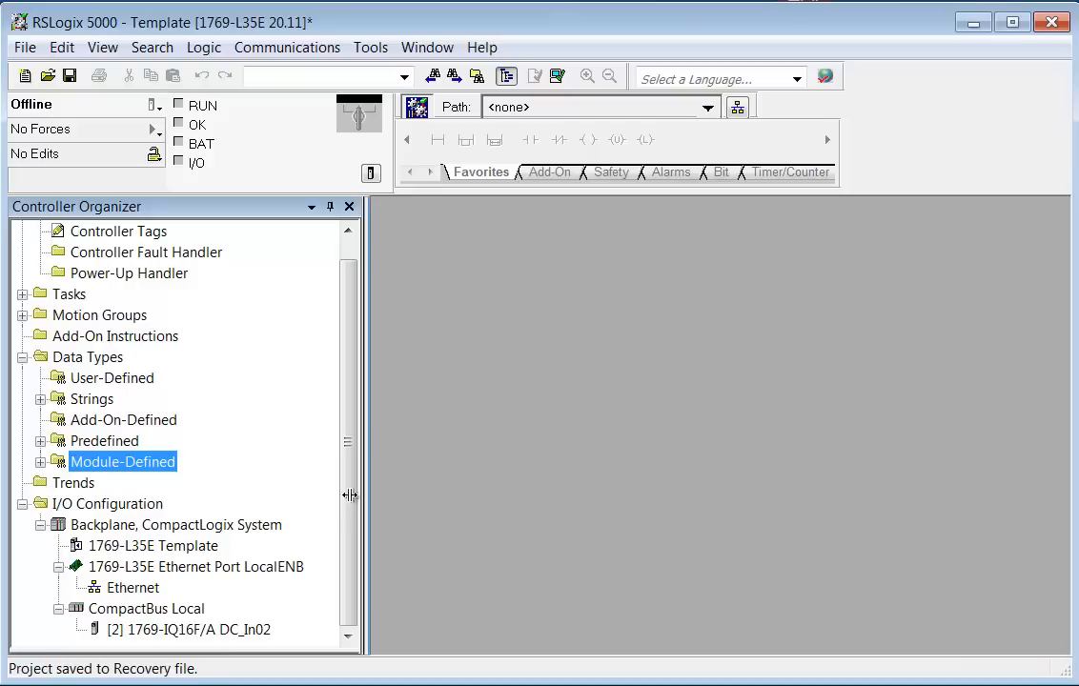
right_click(177, 615)
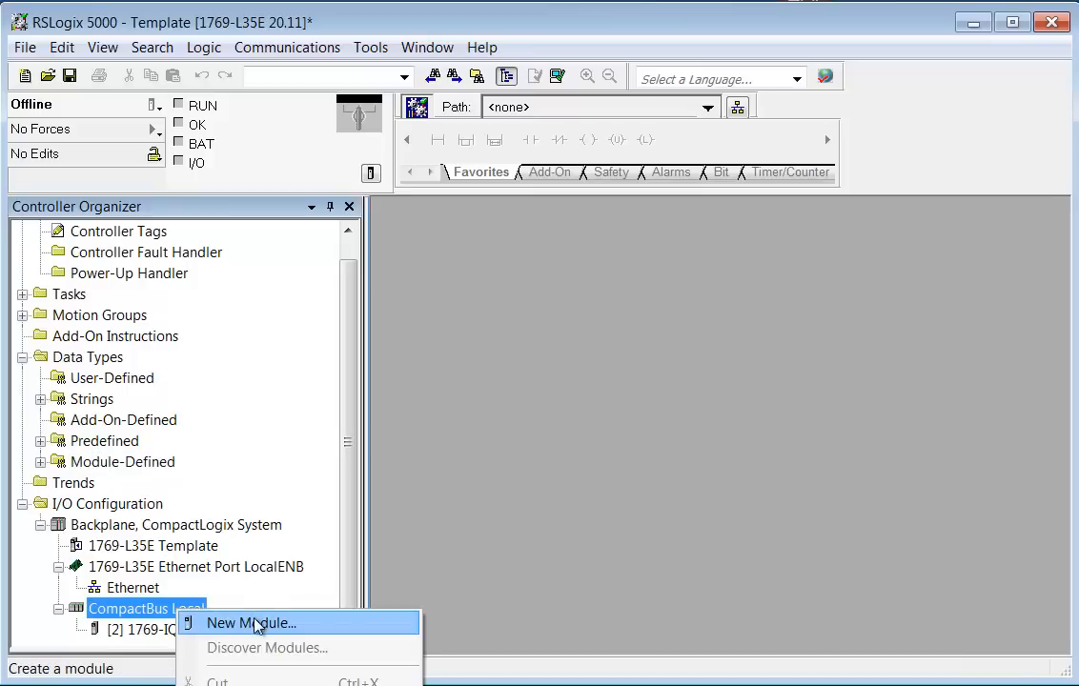
click(255, 624)
drag(397, 248, 622, 87)
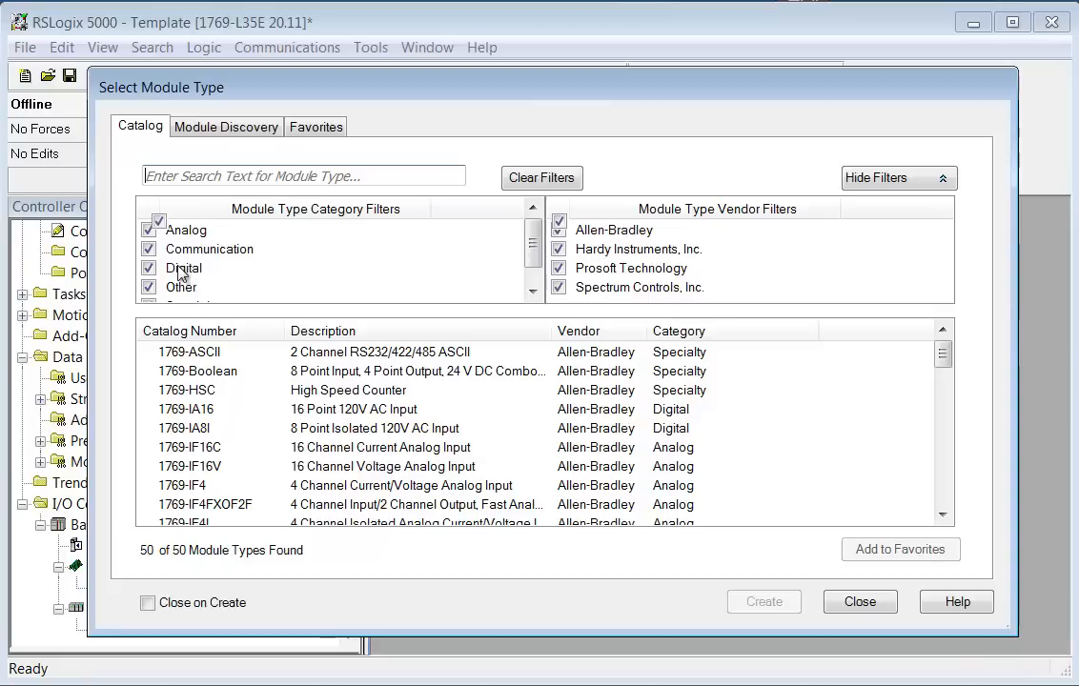
Search the module catalog for "ob", "iq" and "16f" to compare the matching modules, clearing each search
click(217, 178)
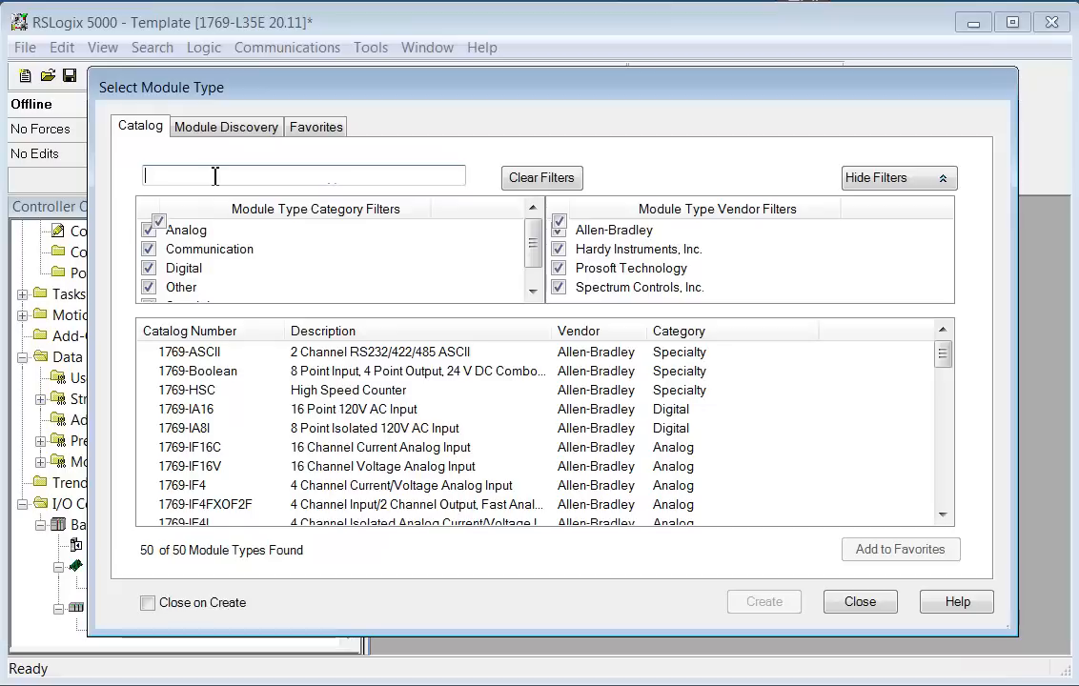
text(ob)
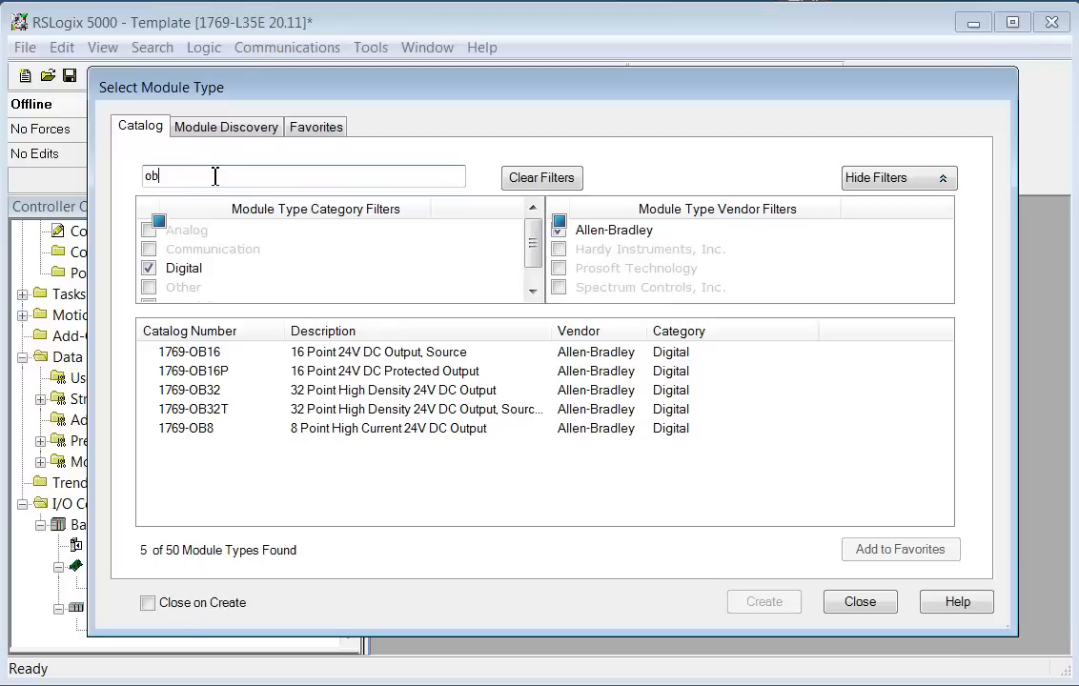
key(BackSpace)
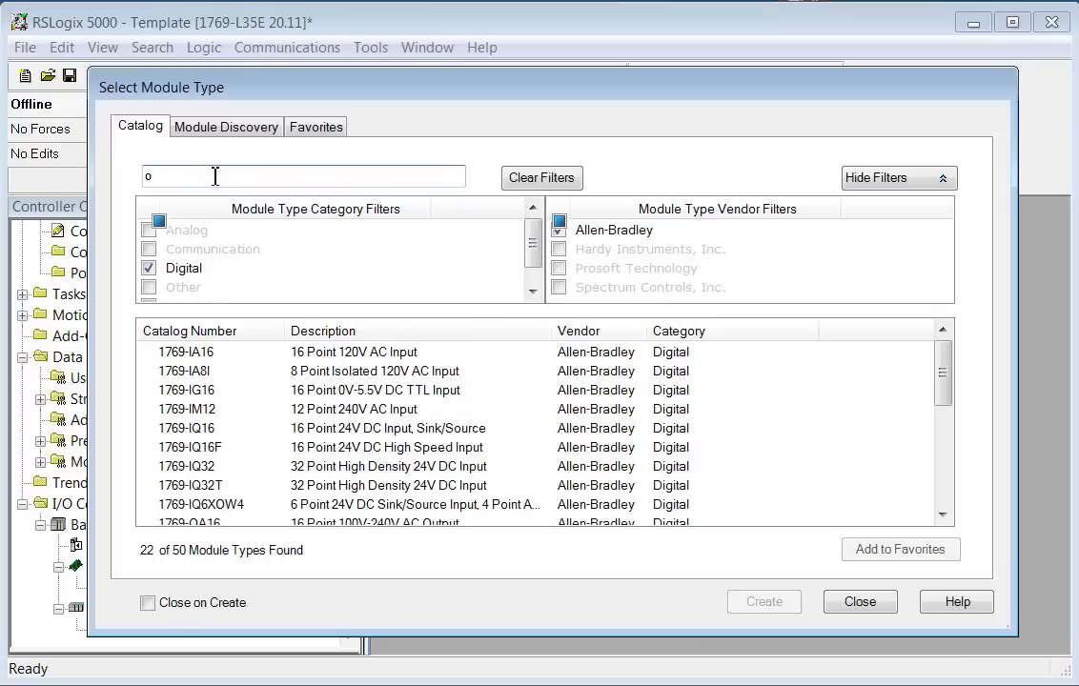
key(BackSpace)
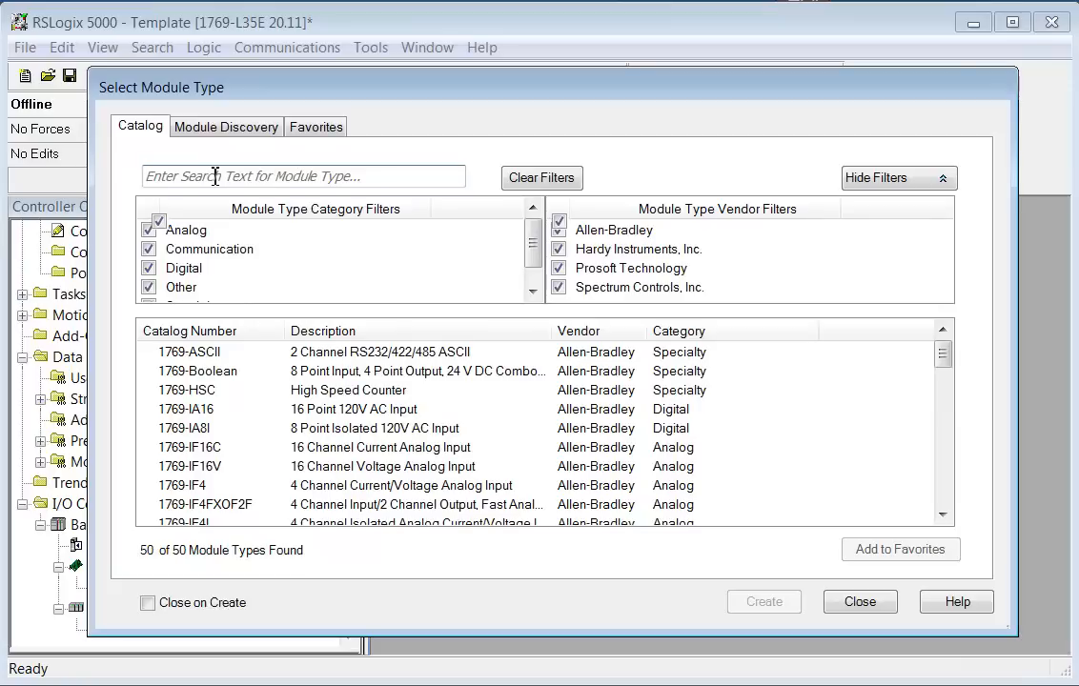
text(iq)
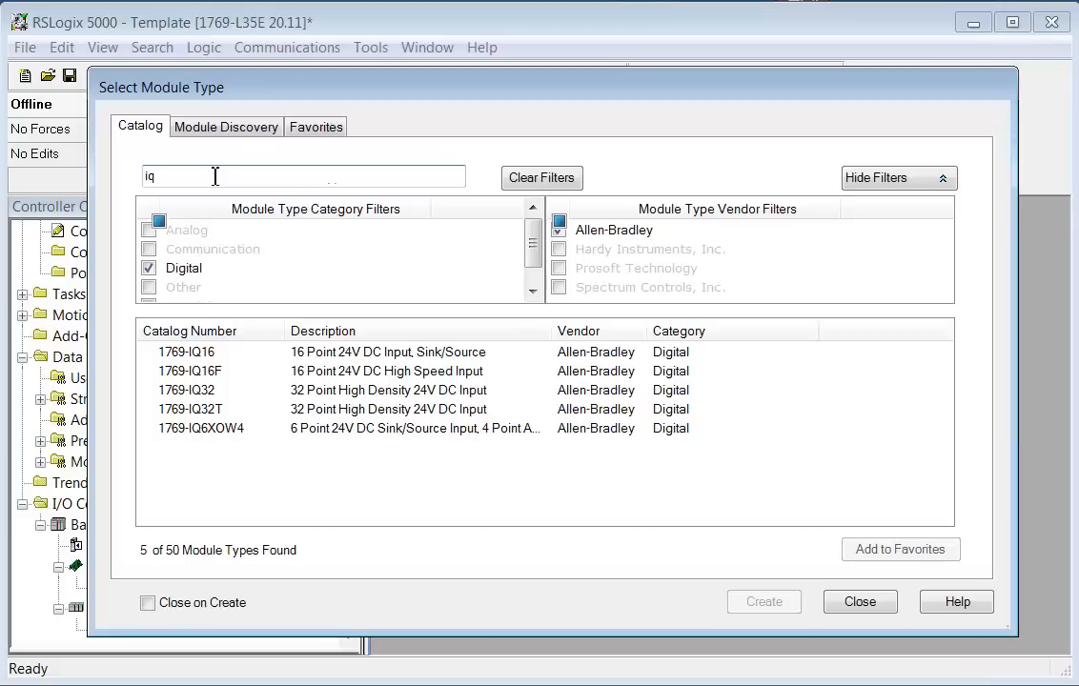
key(BackSpace)
key(BackSpace)
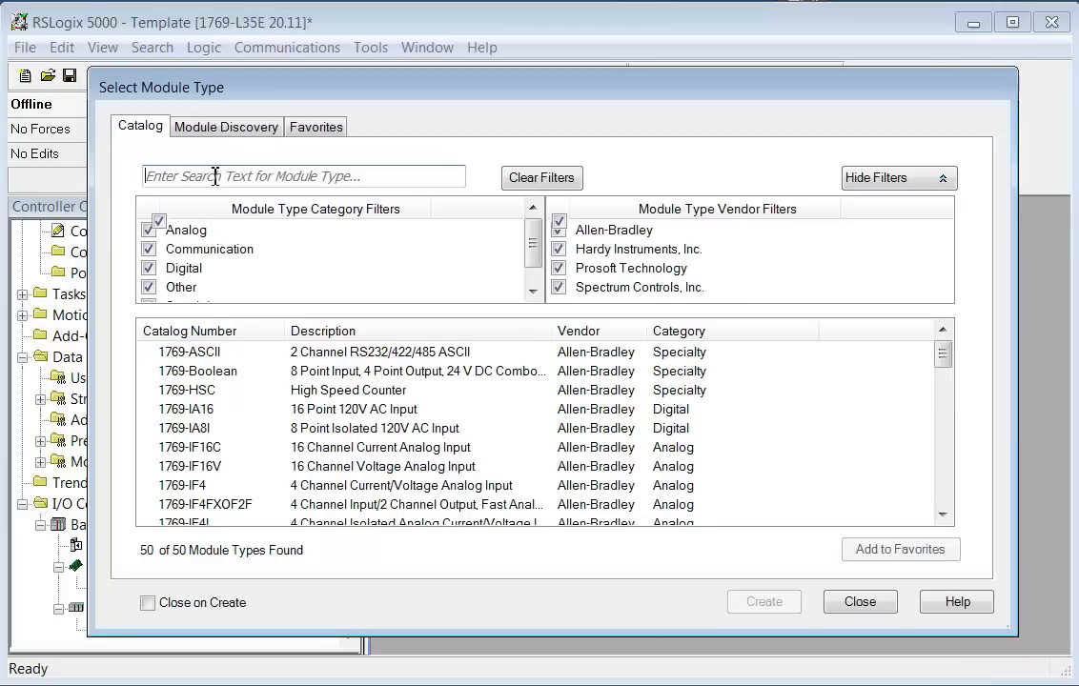
text(16f)
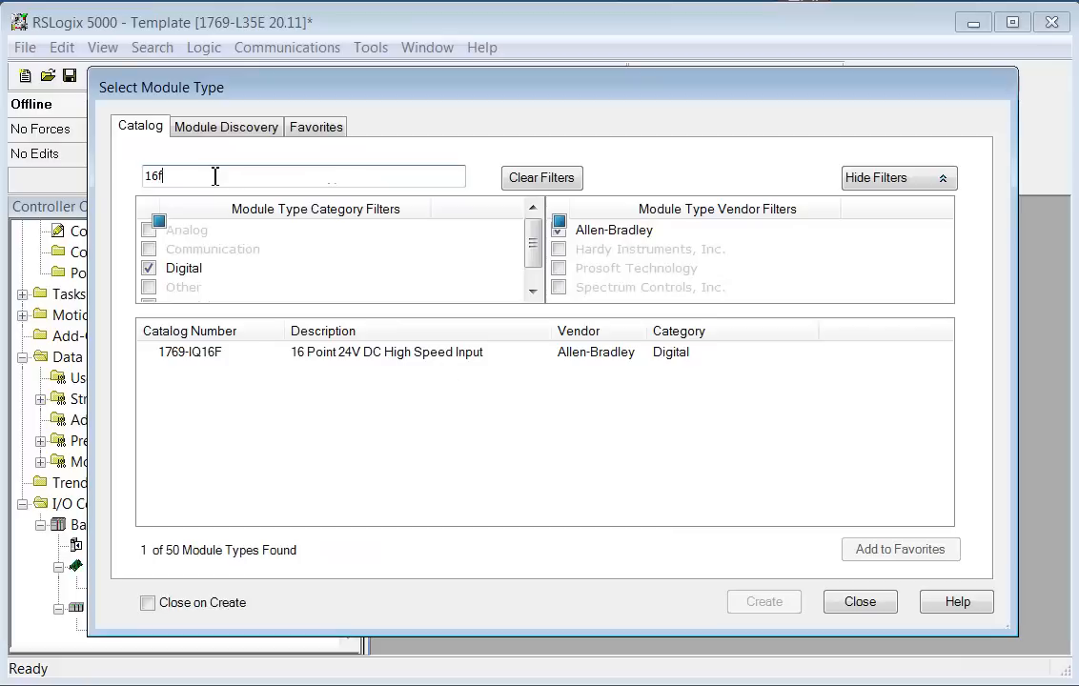
key(BackSpace)
key(BackSpace)
key(BackSpace)
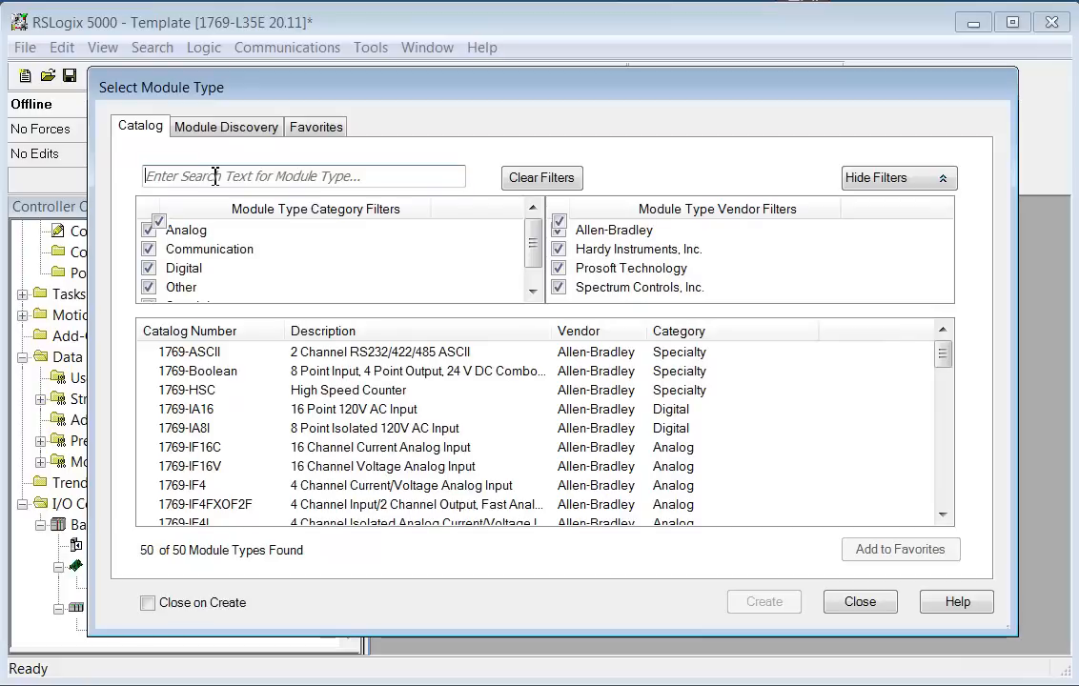
Find the 1769-OB16P module by searching for "ob", then name it DC_Out01 and keep it in slot 1
text(ob)
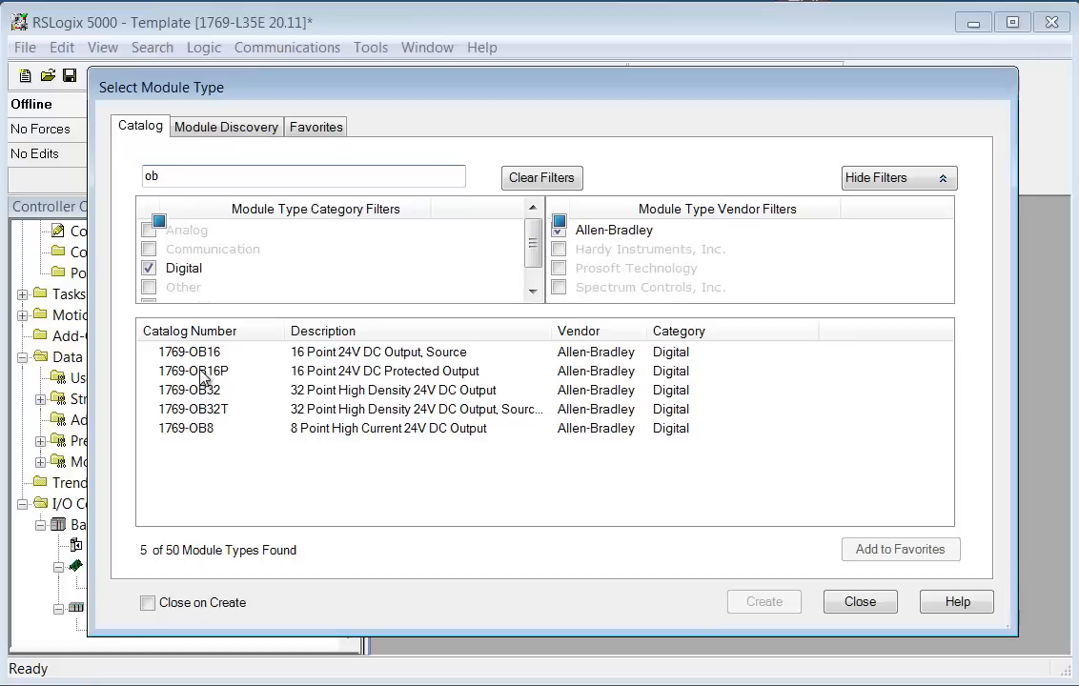
double_click(327, 377)
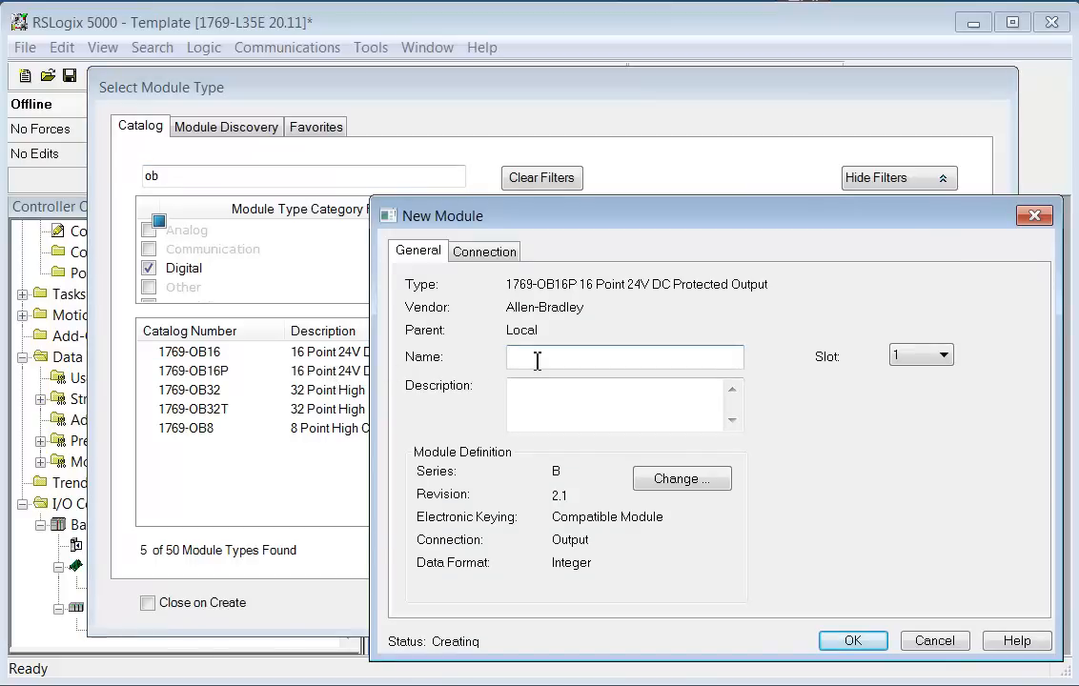
text(DC)
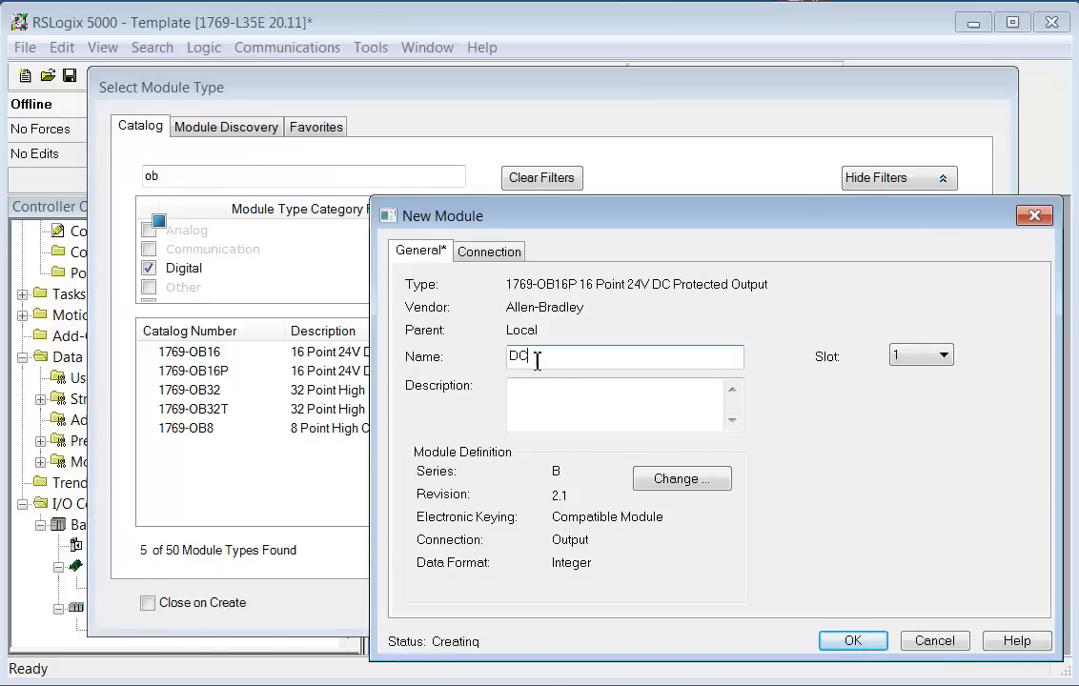
text(_Out01)
click(942, 355)
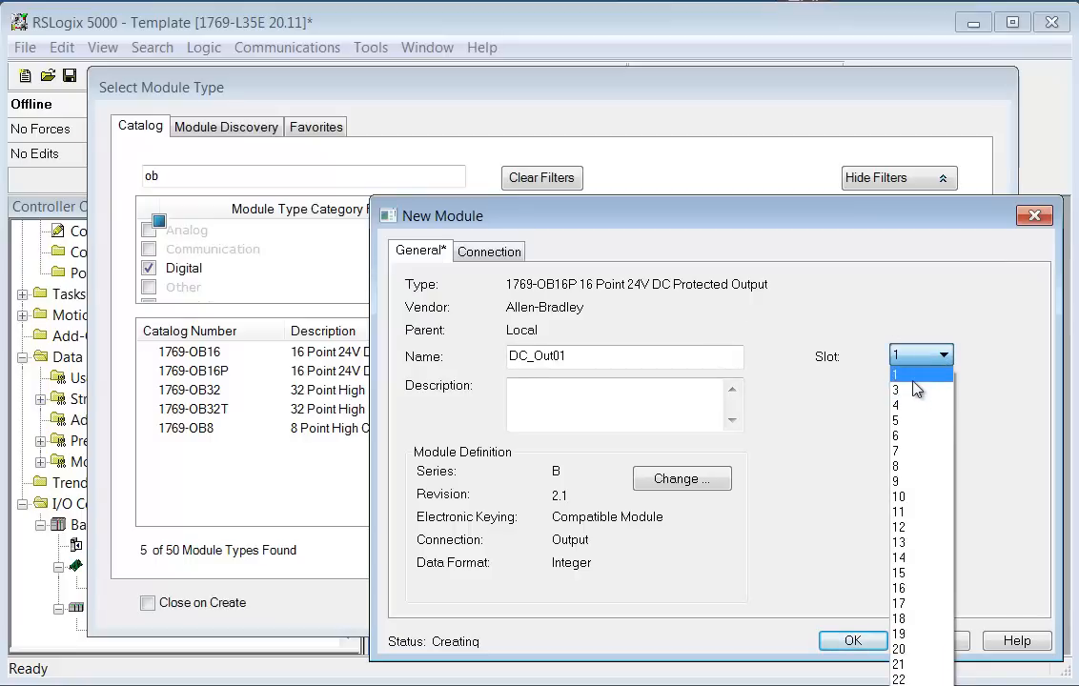
click(777, 426)
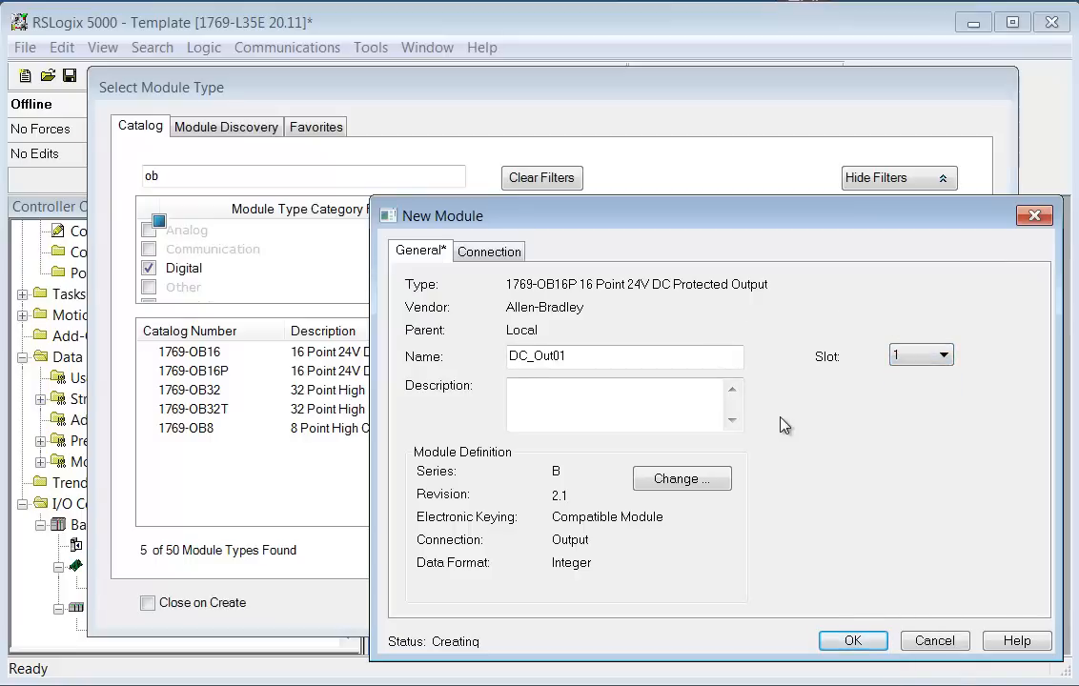
Set the module definition to major revision 3 with Disable Keying, accept the change, create the module and close the catalog
click(699, 481)
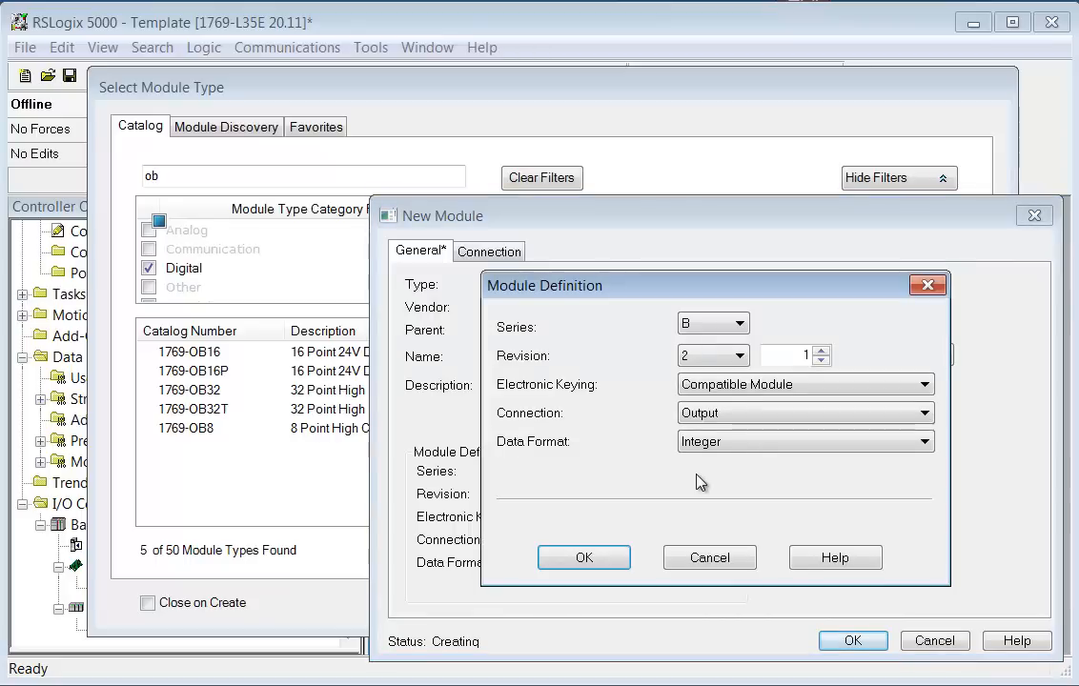
click(739, 359)
click(725, 392)
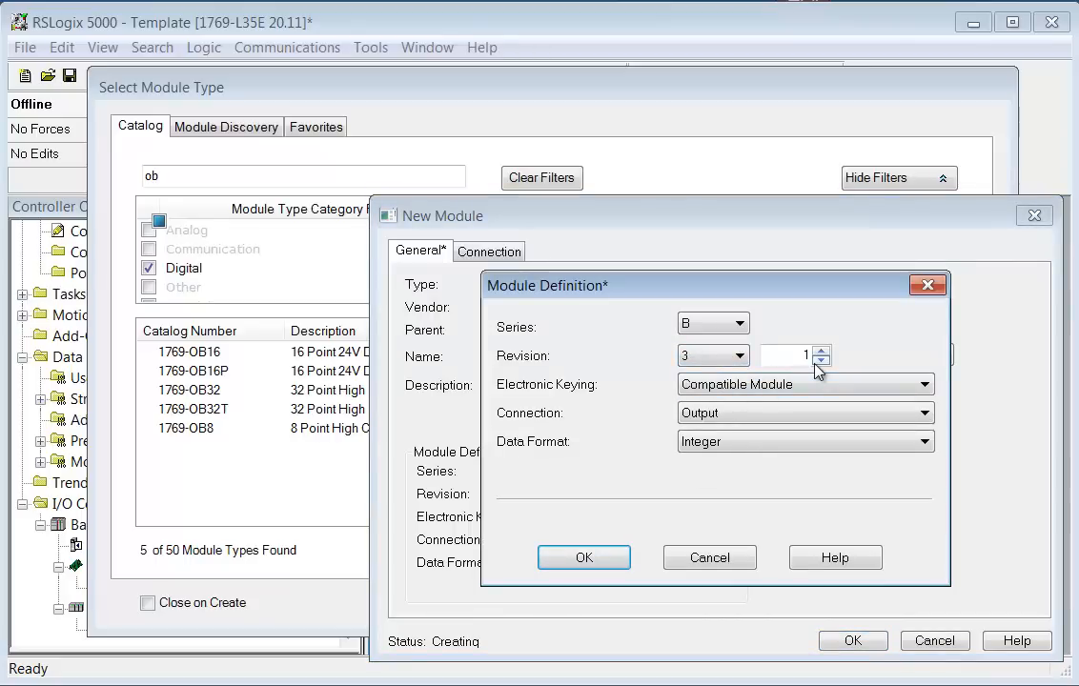
click(739, 385)
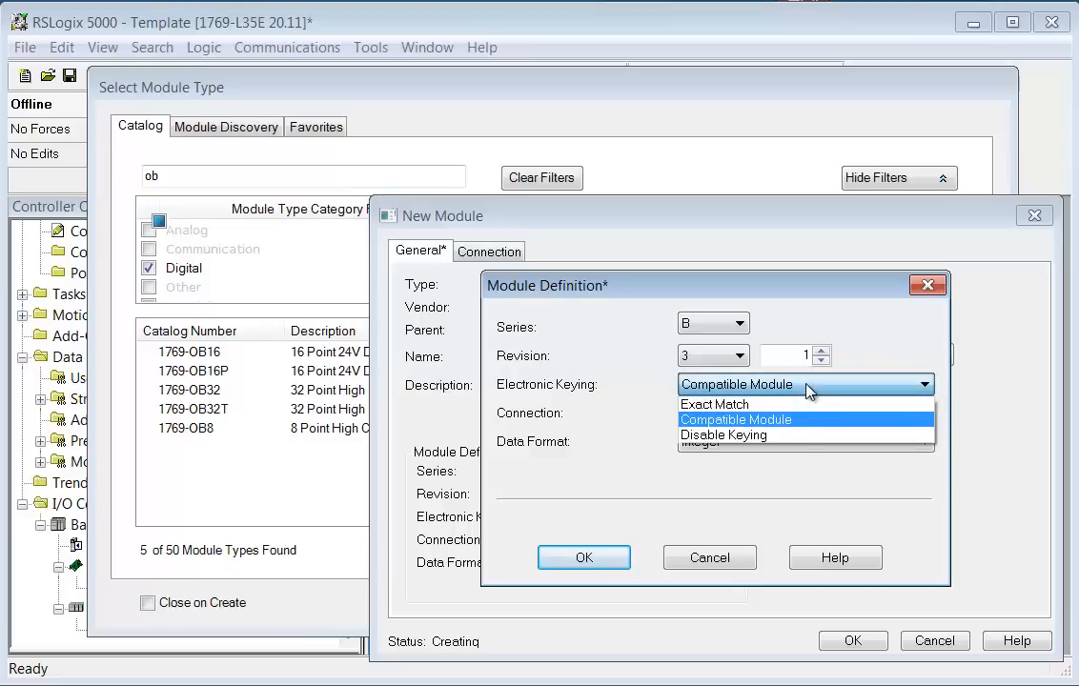
click(798, 438)
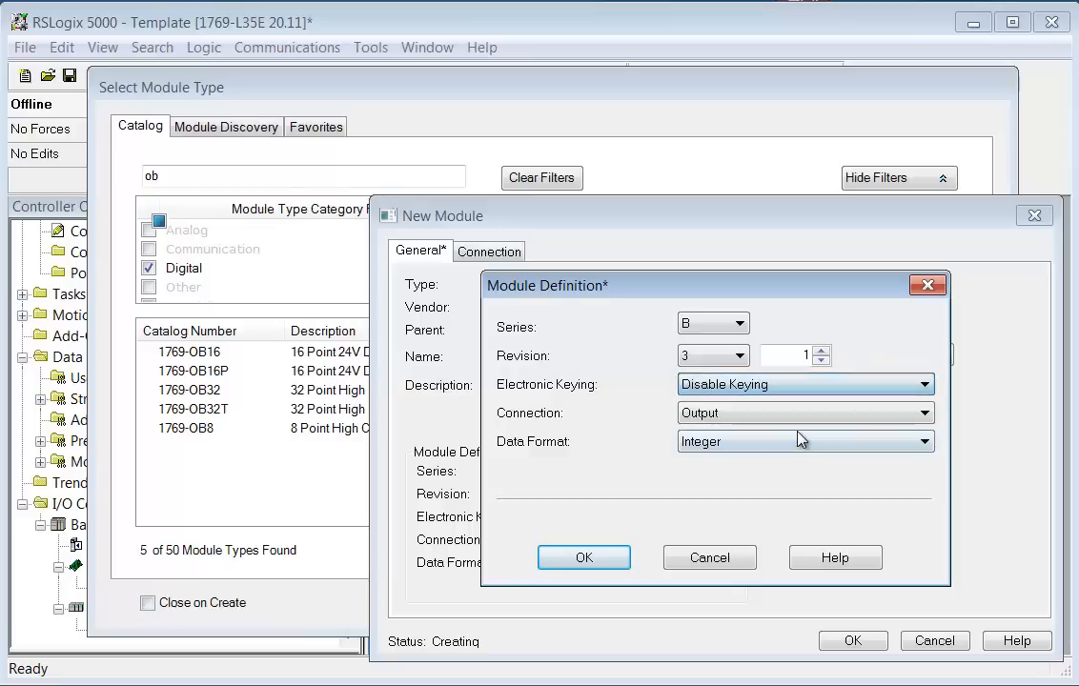
click(618, 561)
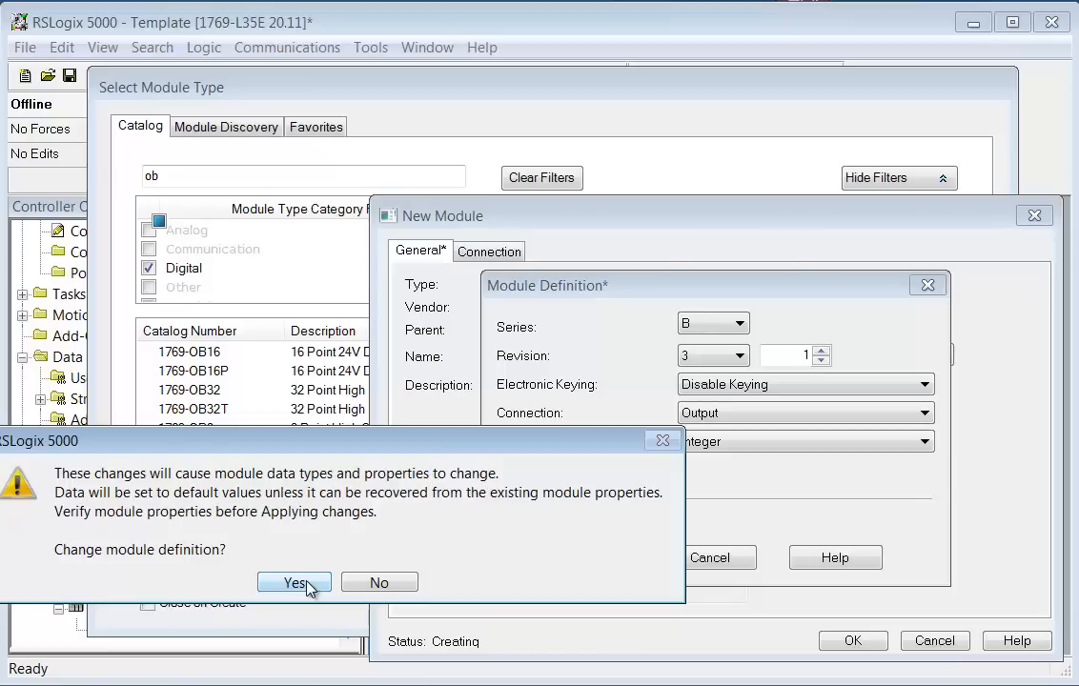
click(296, 582)
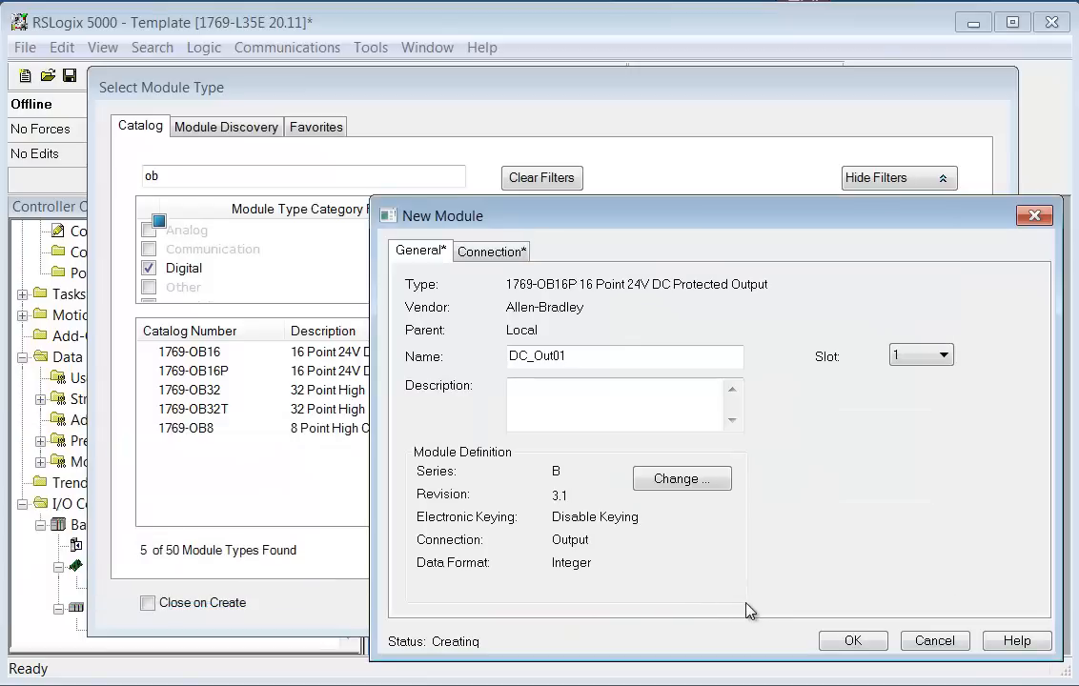
click(852, 639)
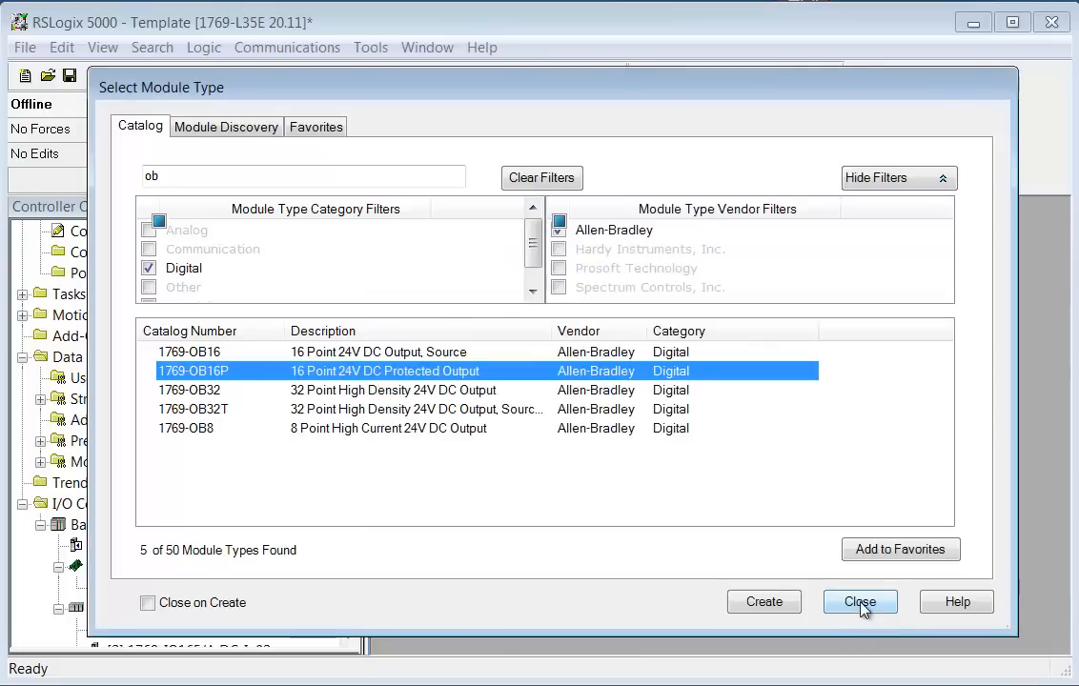
click(860, 602)
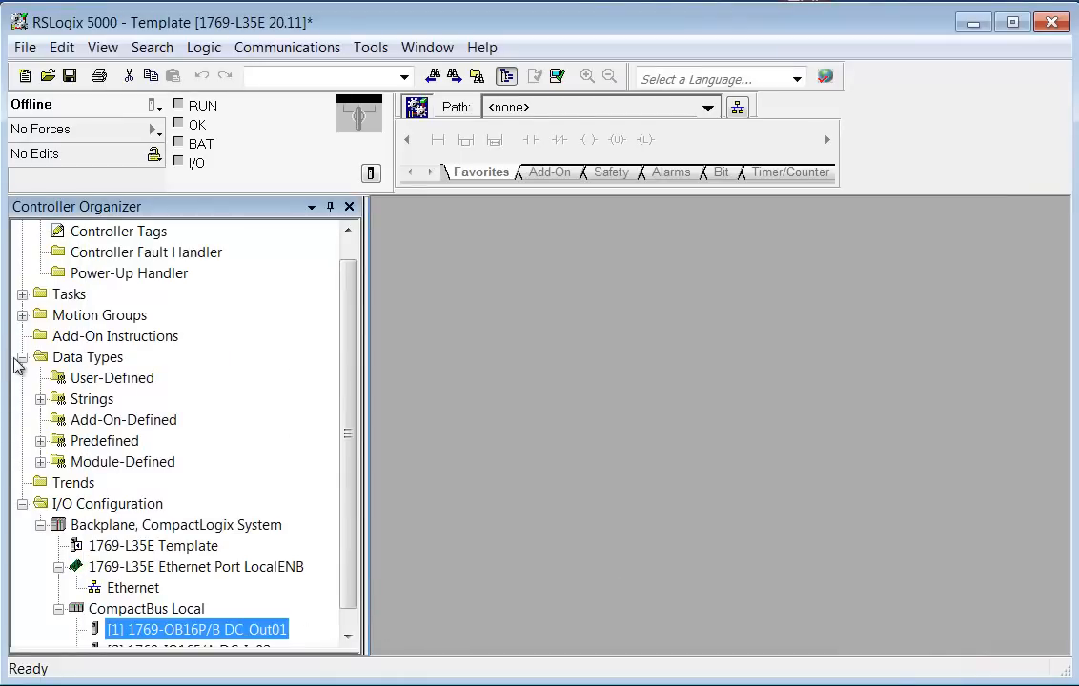
Collapse the Controller Template folder and expand the Module-Defined data types in the Controller Organizer
click(22, 315)
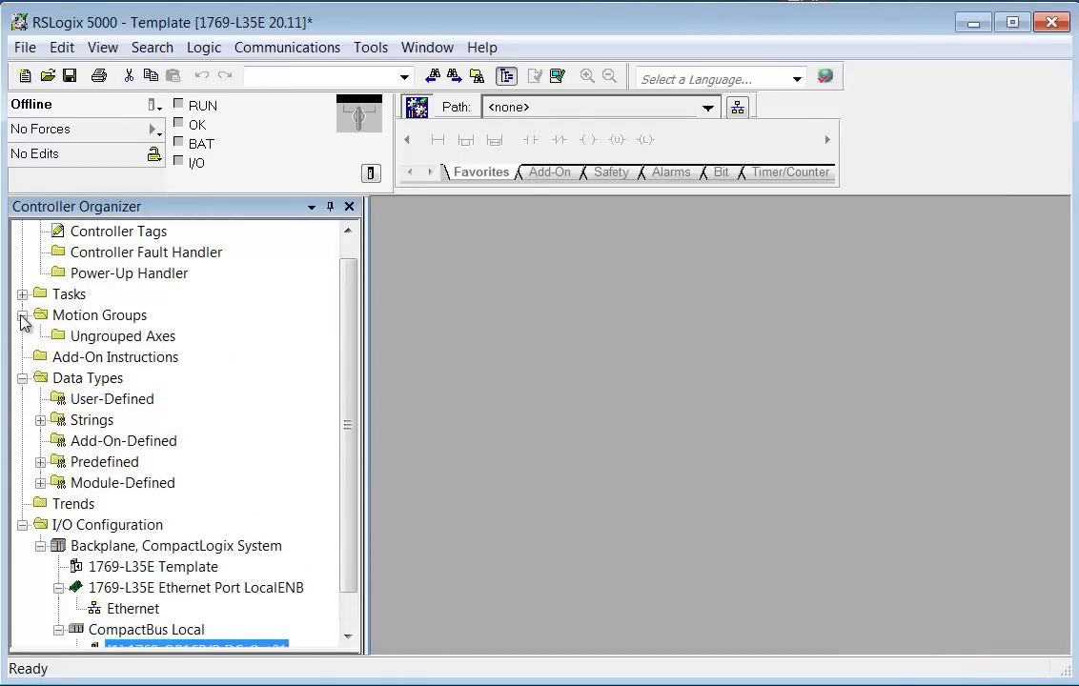
click(21, 316)
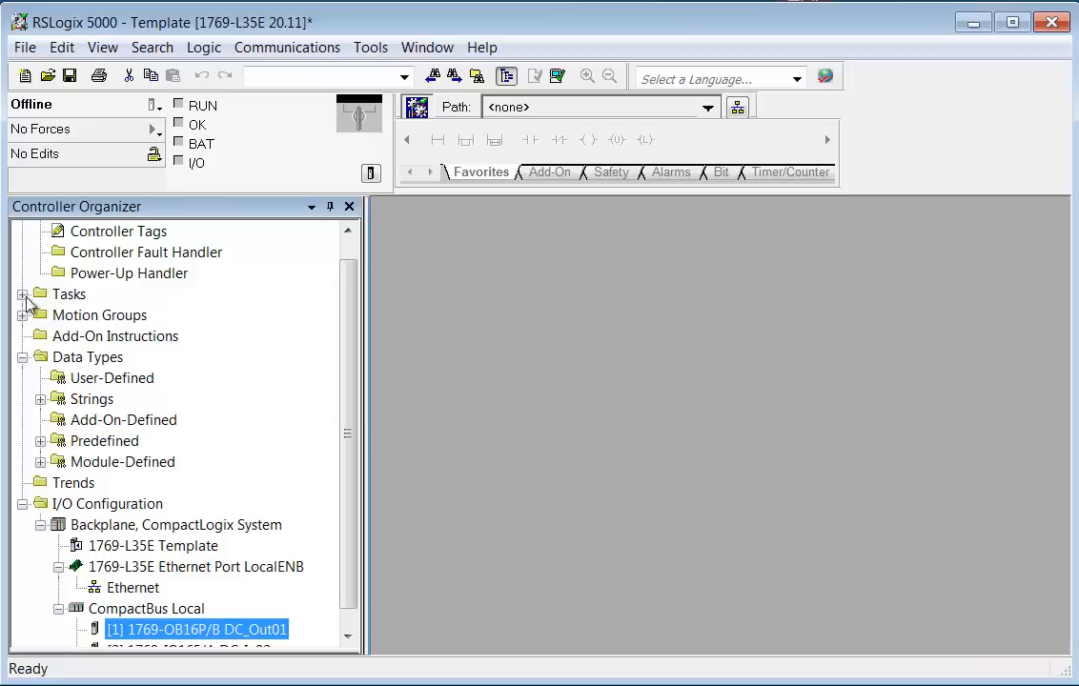
click(348, 233)
click(22, 233)
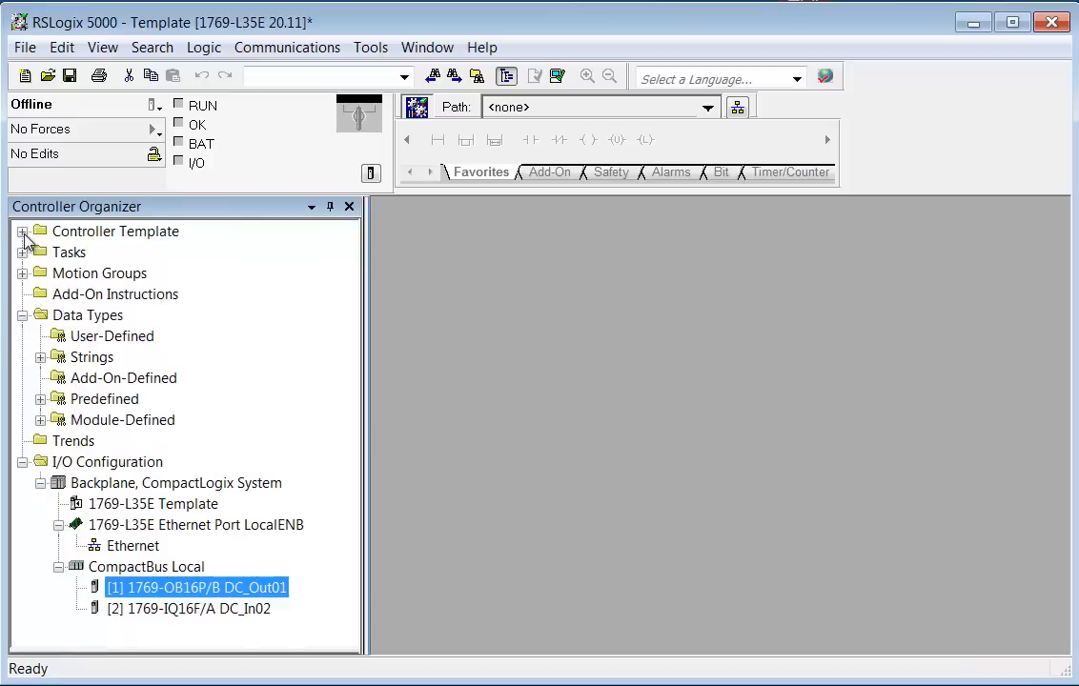
click(133, 419)
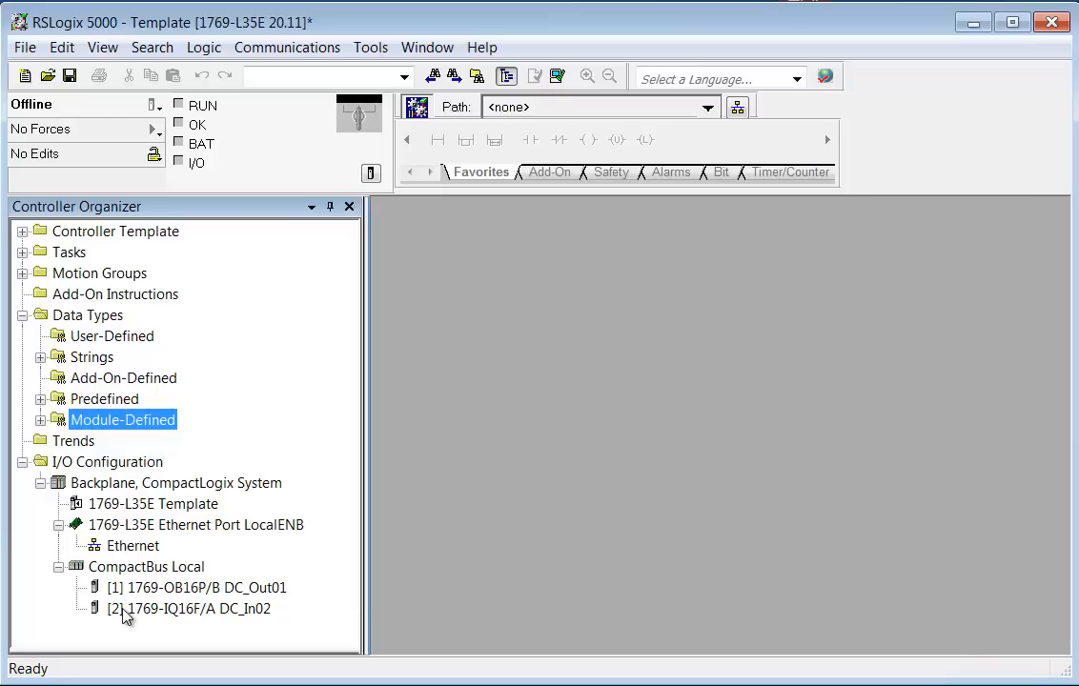
click(40, 420)
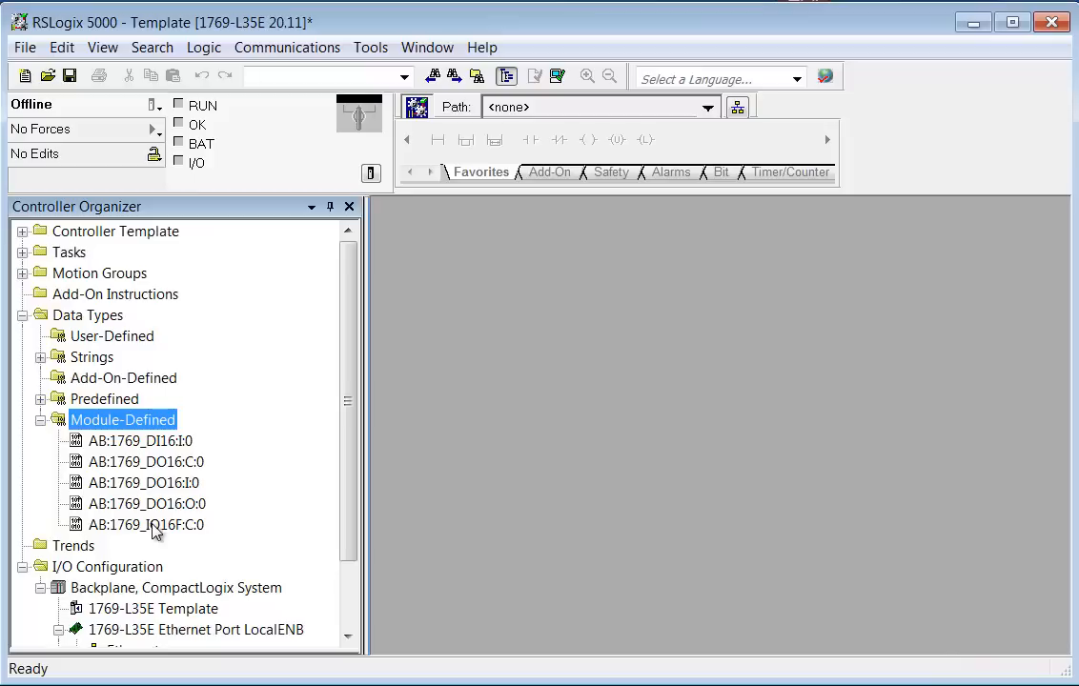
Inspect the members of the module-defined types AB:1769_DI16:I:0, AB:1769_DO16:O:0 and AB:1769_DO16:I:0, closing each definition without changes
double_click(146, 443)
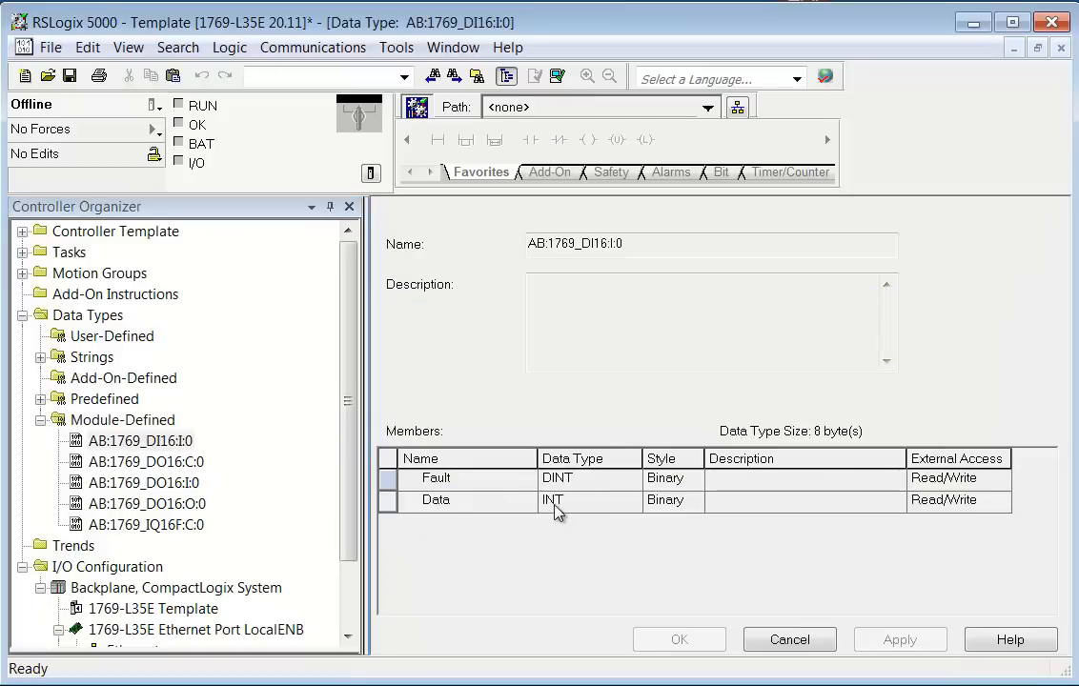
click(767, 643)
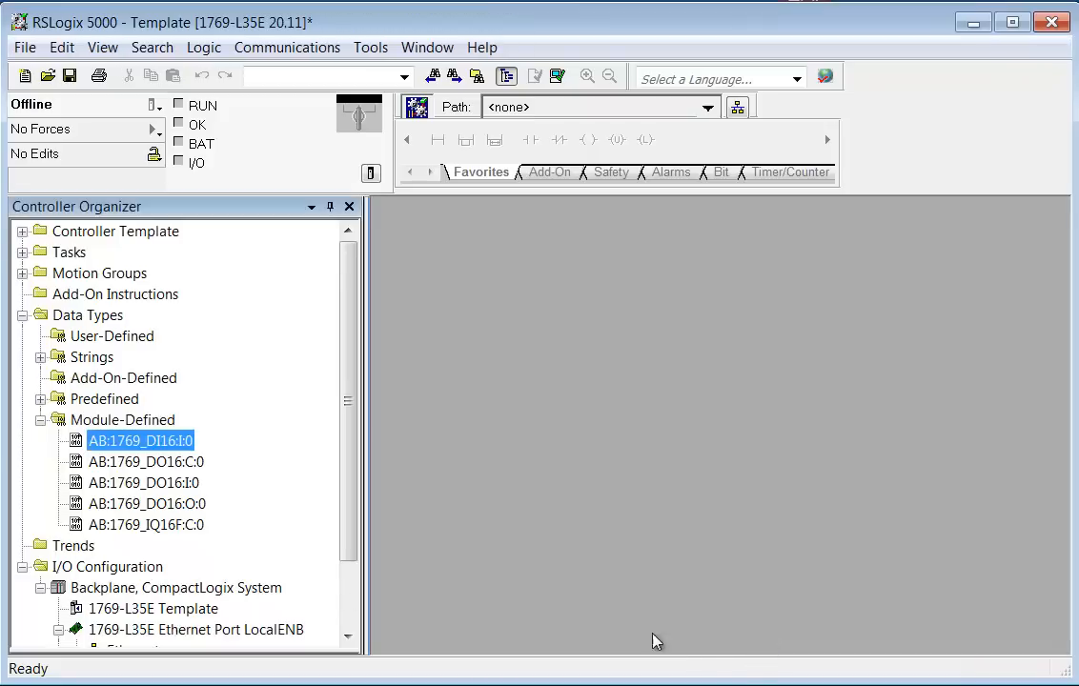
double_click(153, 505)
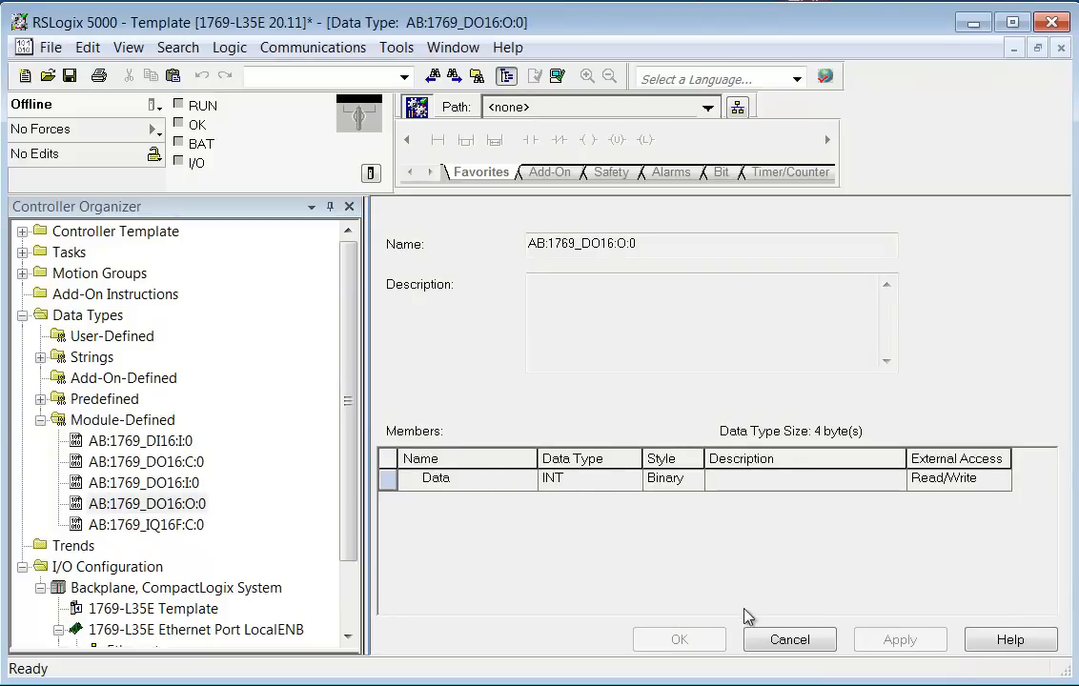
click(774, 642)
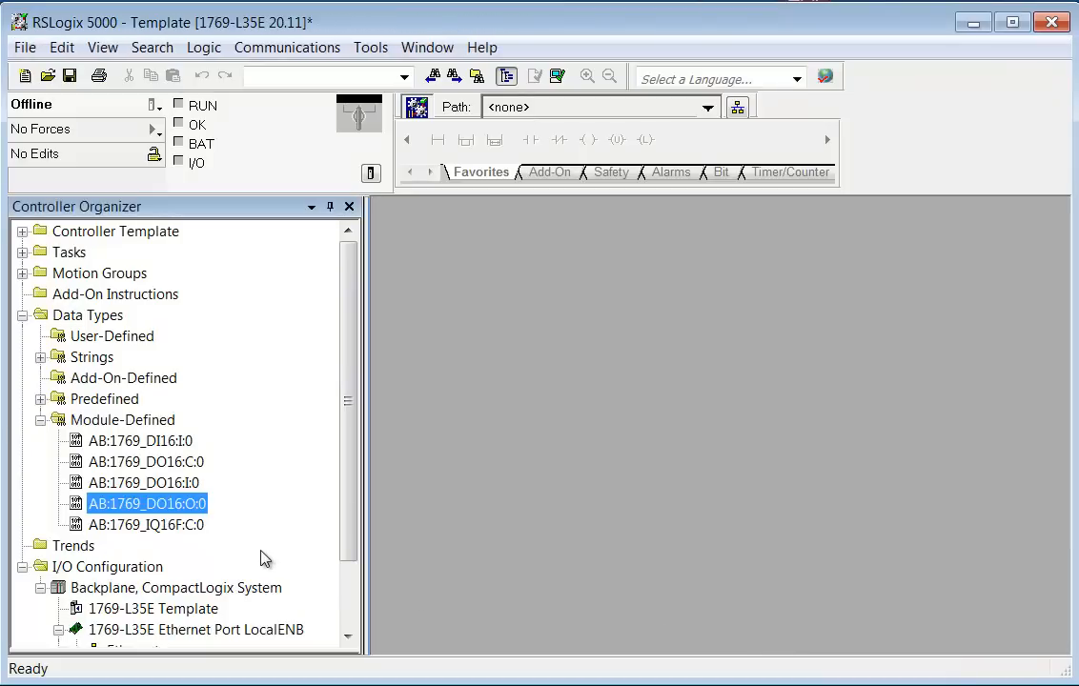
double_click(172, 489)
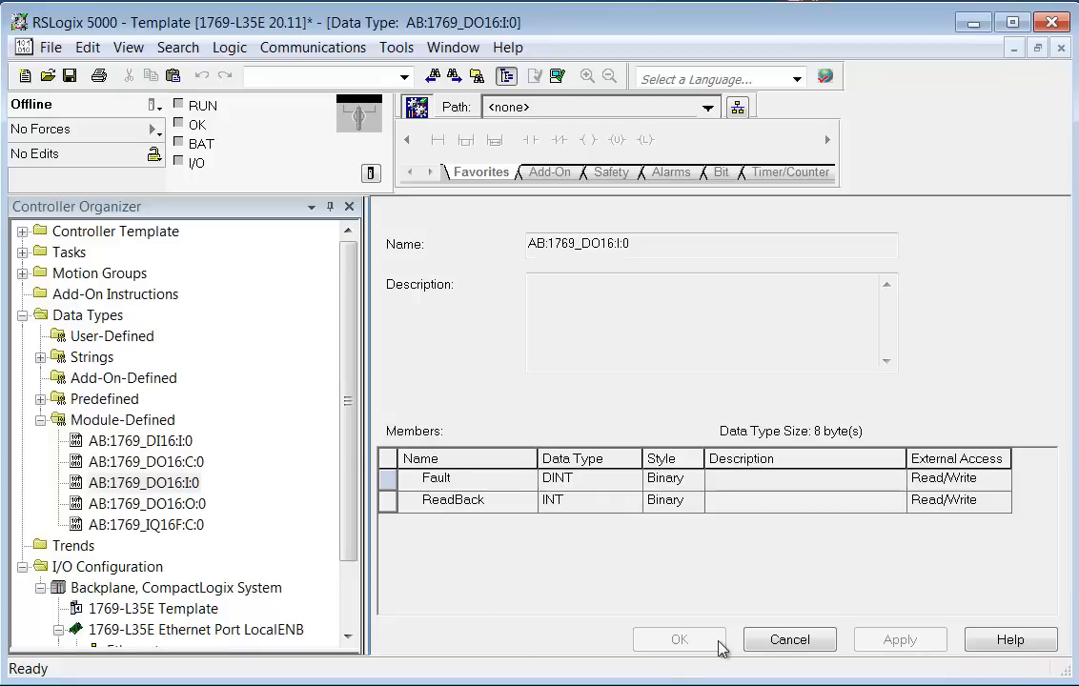
click(781, 642)
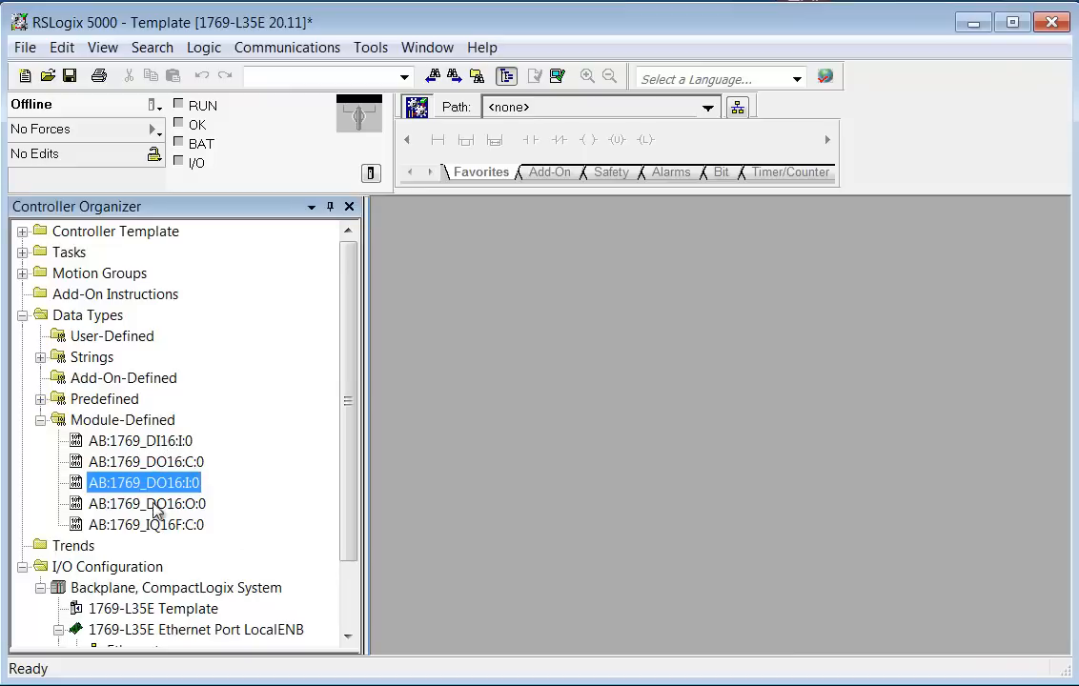
Collapse the Module-Defined types, expand Tasks down to MainProgram, and check its Program Tags before closing them
click(40, 420)
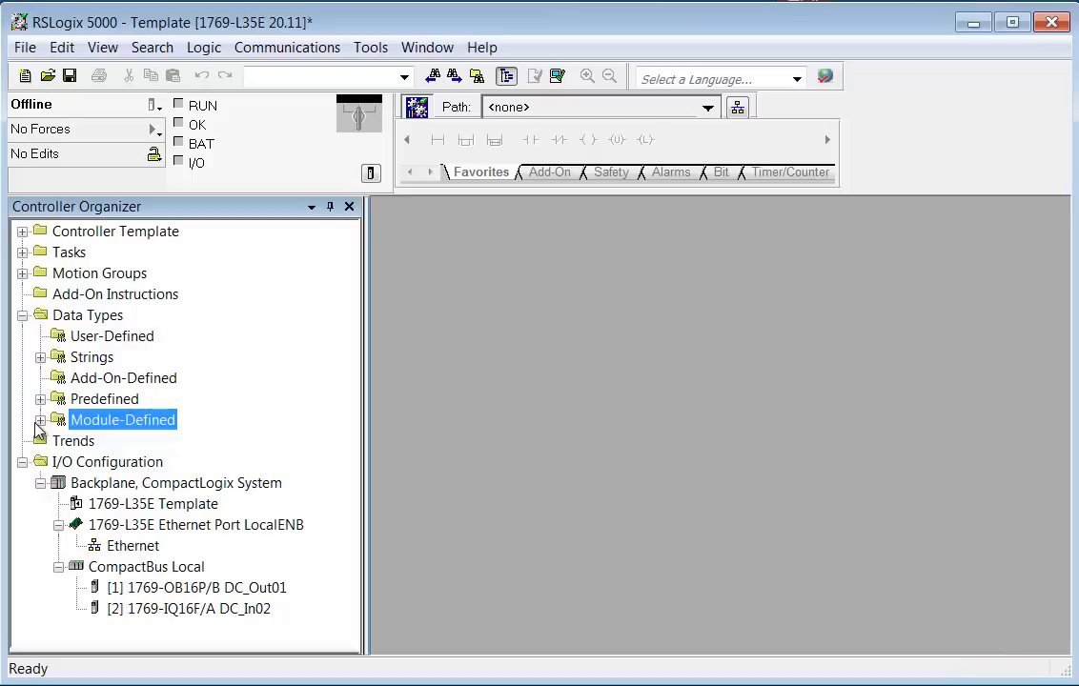
click(22, 252)
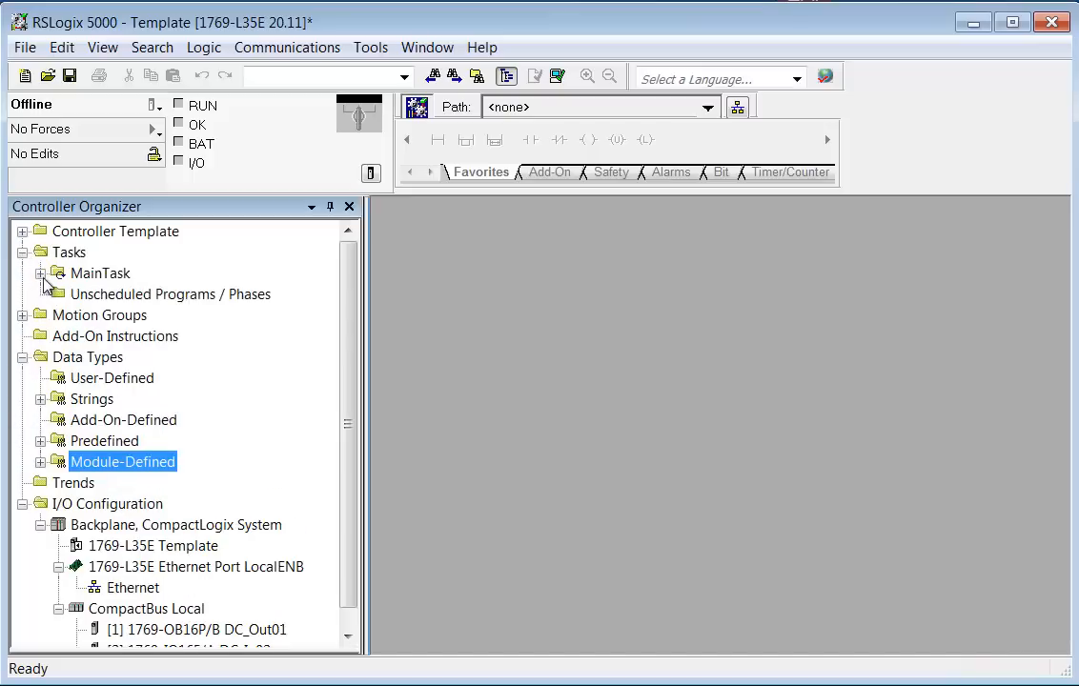
click(40, 273)
click(58, 294)
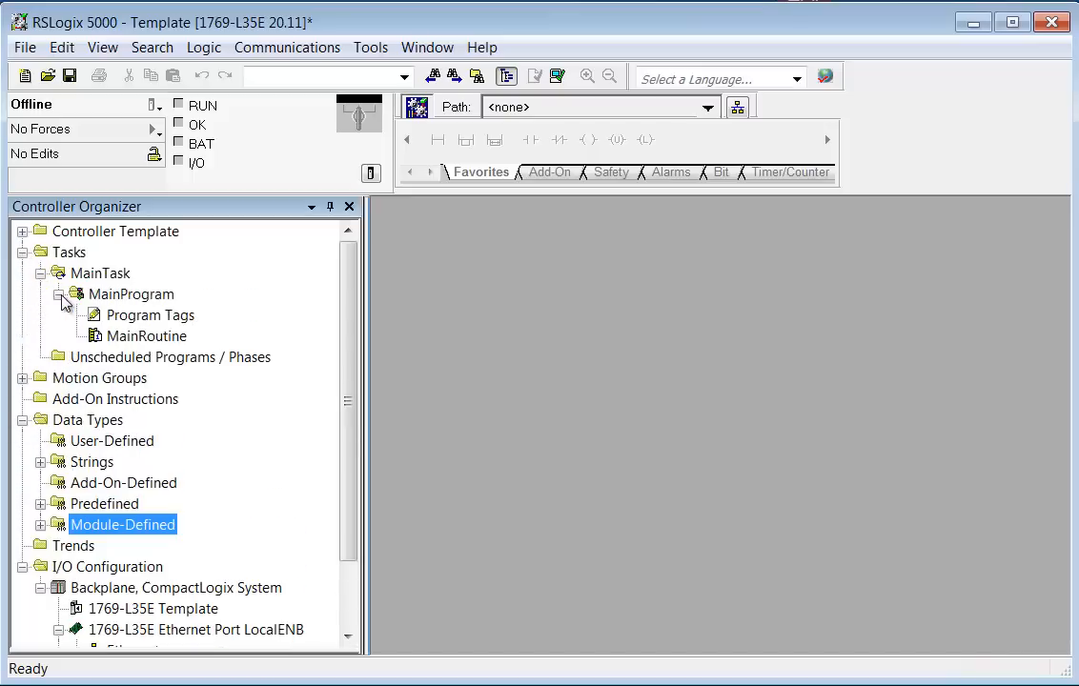
click(126, 322)
double_click(128, 322)
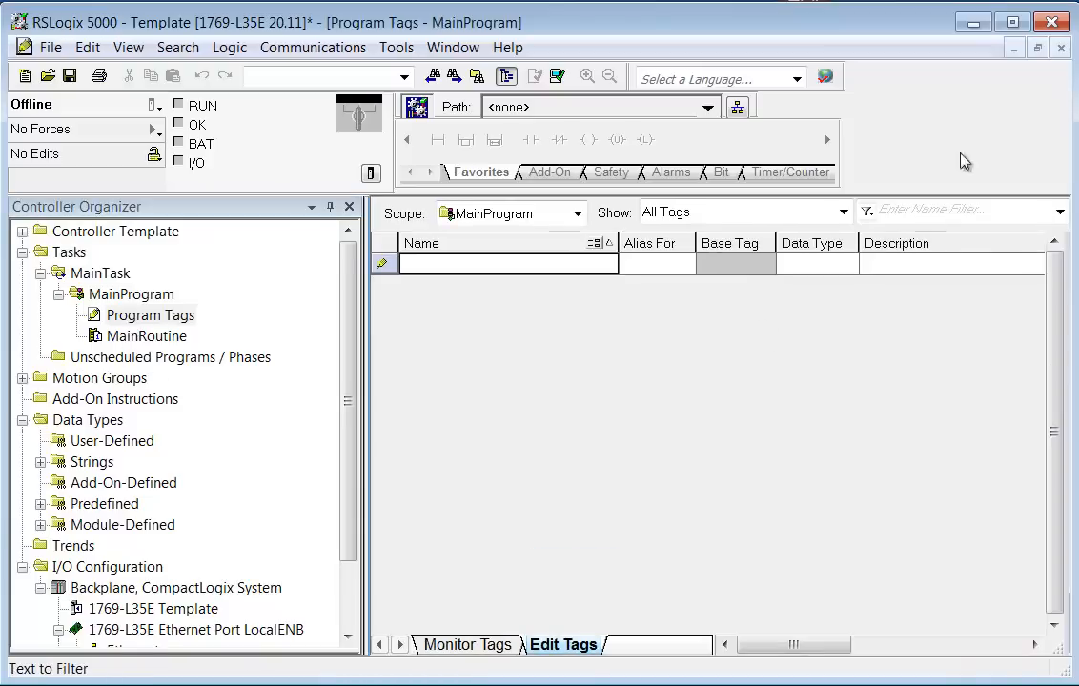
click(1061, 47)
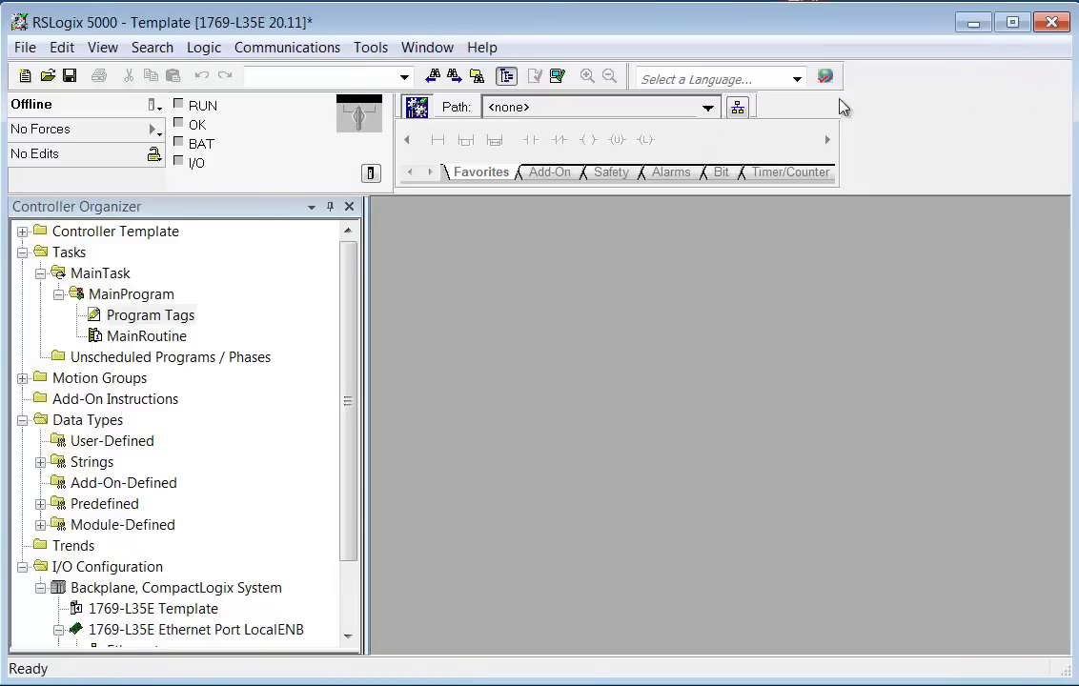
Open the Controller Tags with the Data Type column widened and compare the Local:1 and Local:2 tags with the expanded Module-Defined types
click(22, 232)
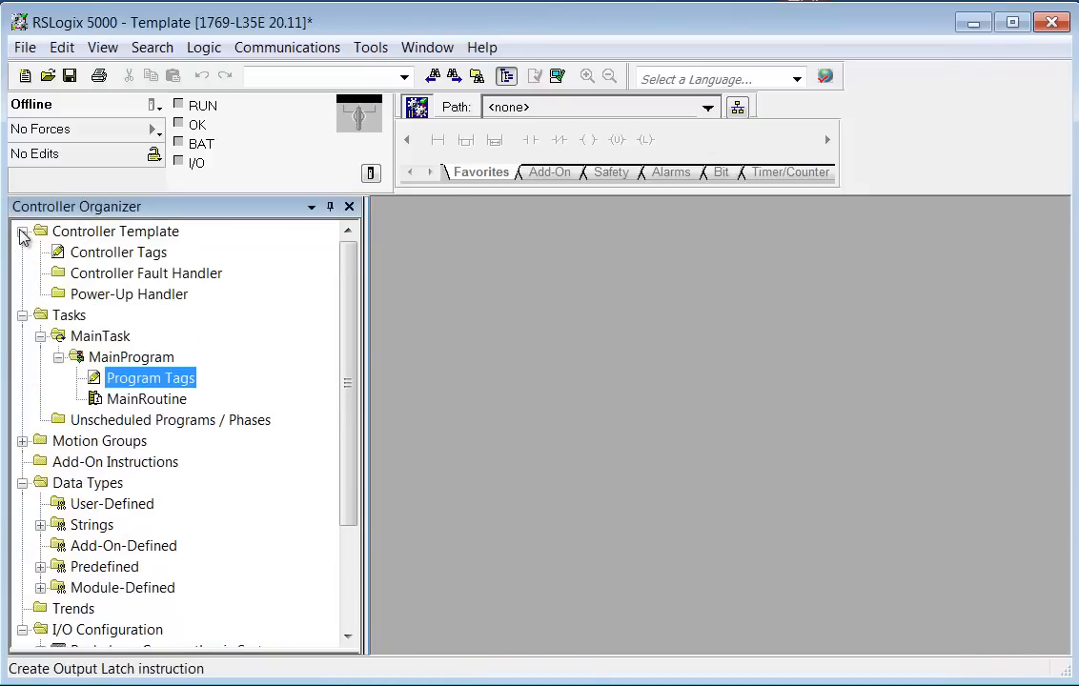
double_click(110, 253)
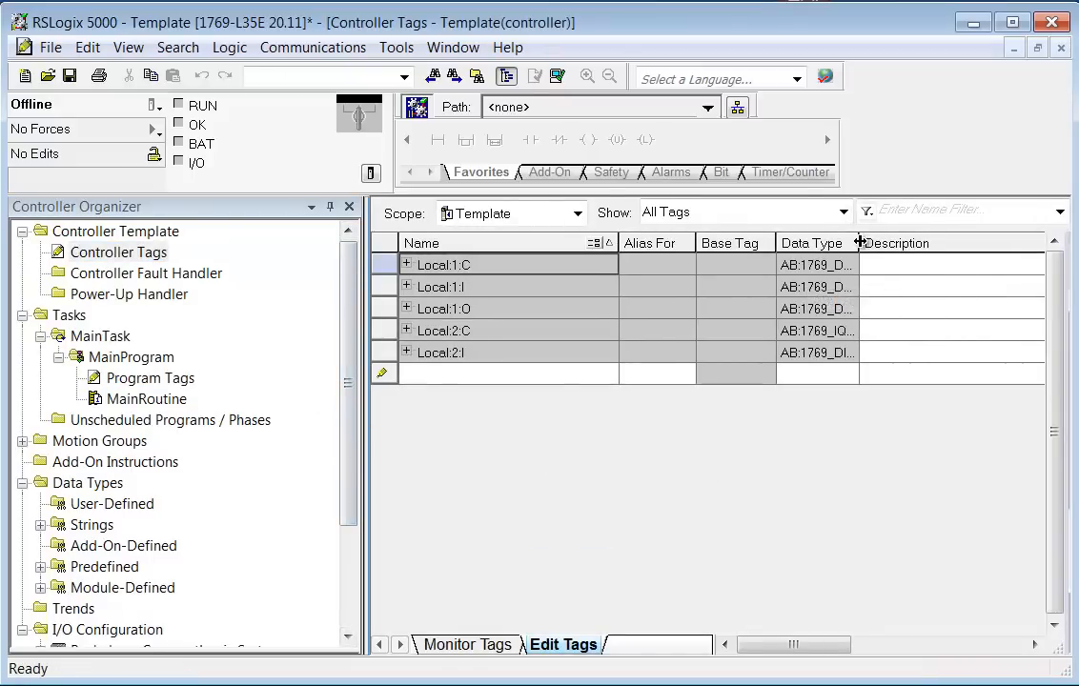
drag(856, 235, 950, 247)
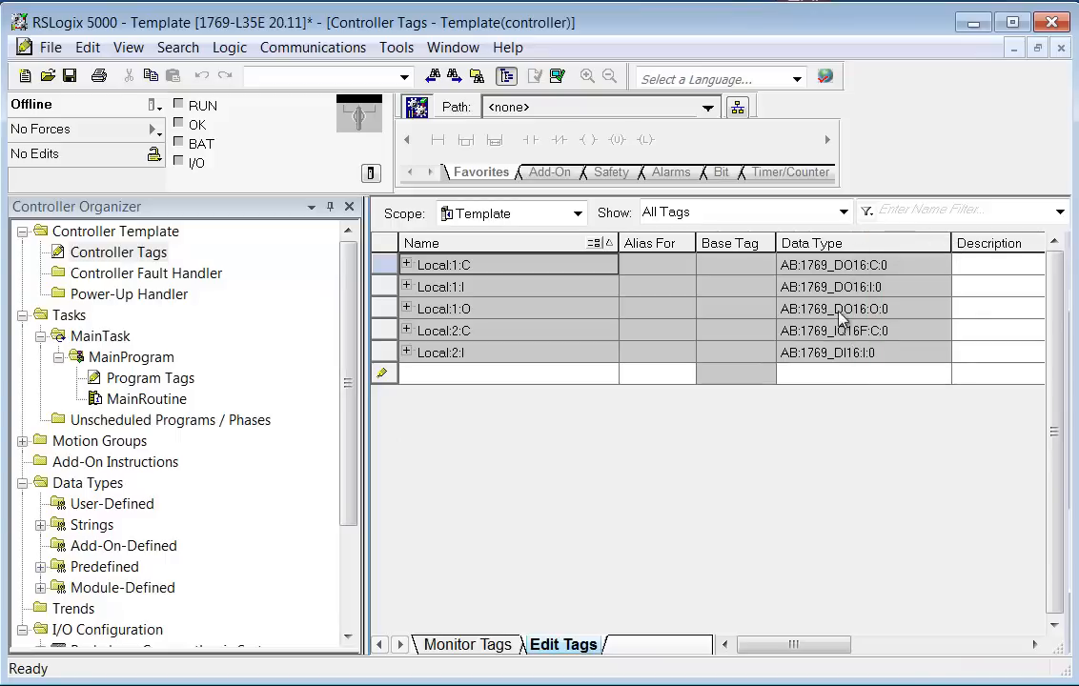
click(40, 588)
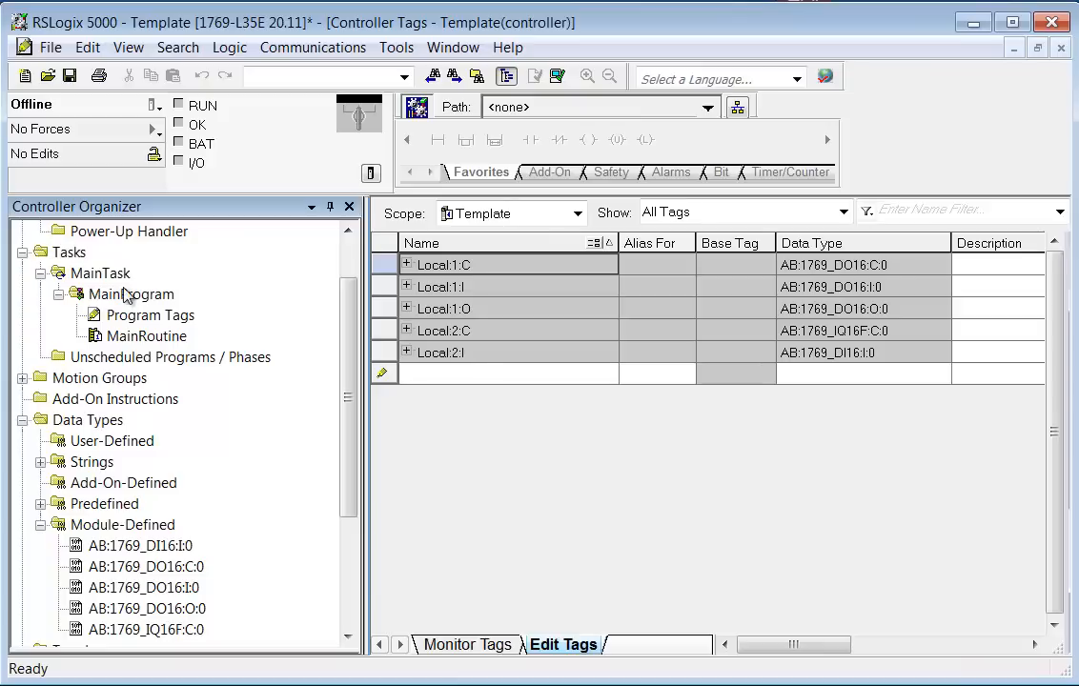
click(443, 265)
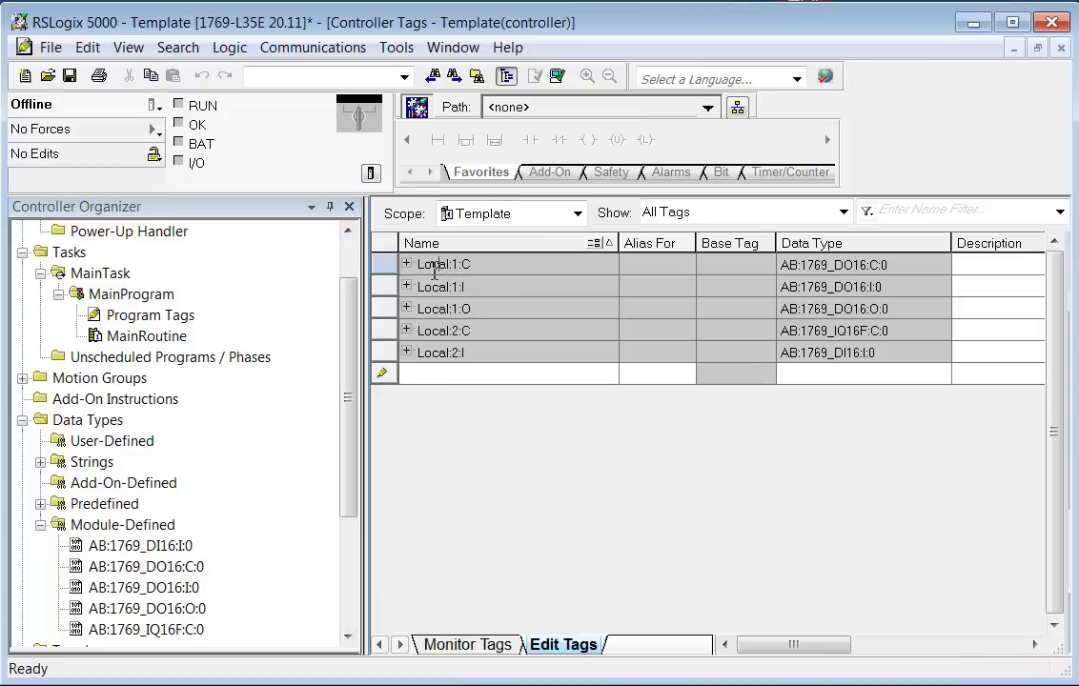